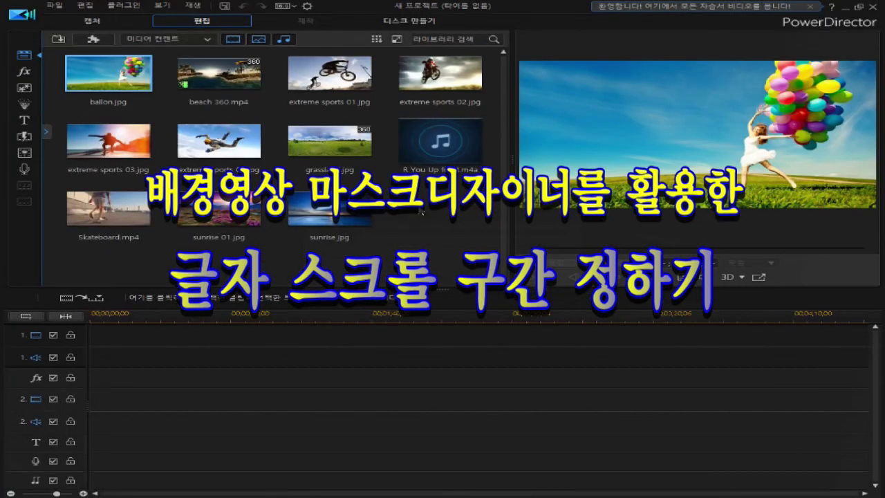
Clear all sample media from the library and import Sample(배경영상).mp4 and 야래향(알토).mp3.
left_click_drag(418, 213, 92, 73)
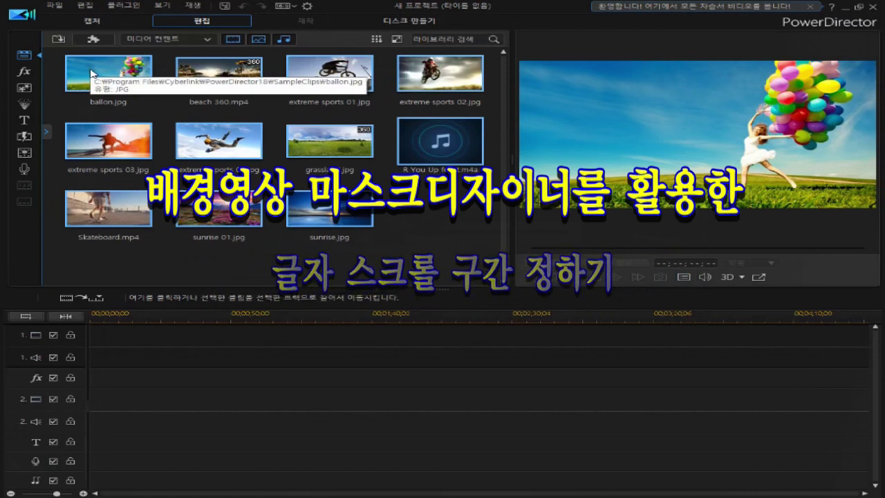
key("Delete")
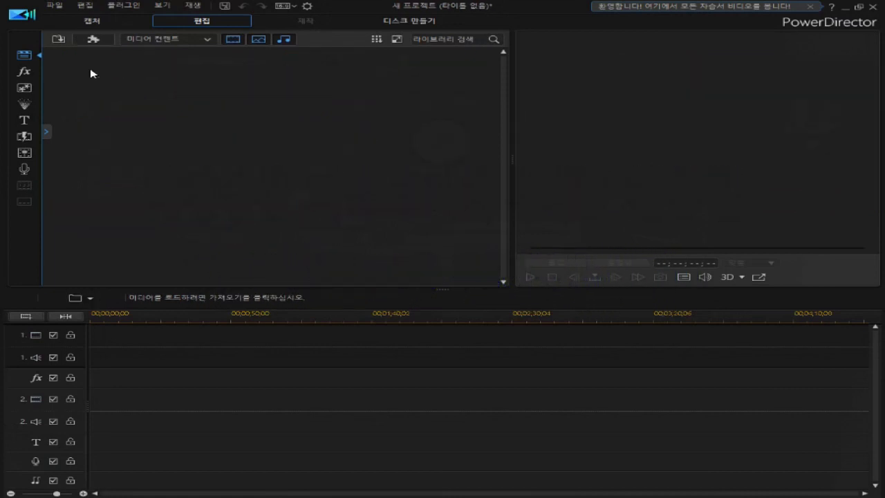
left_click(59, 40)
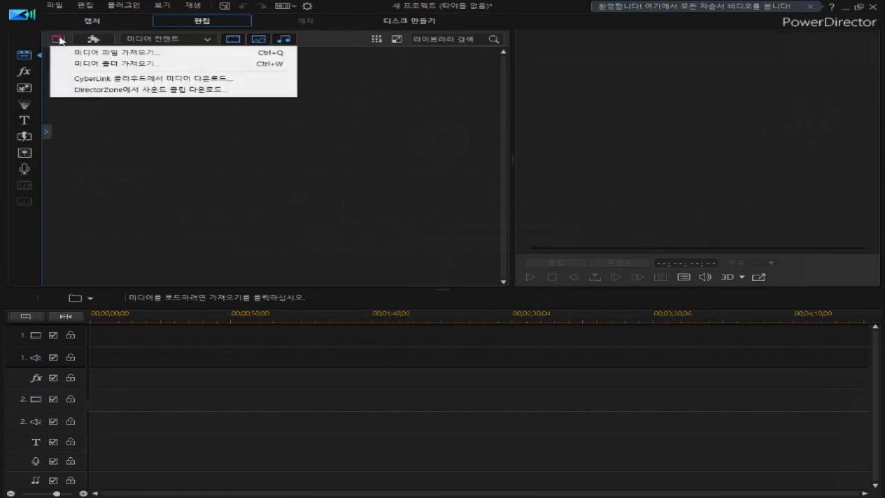
left_click(83, 52)
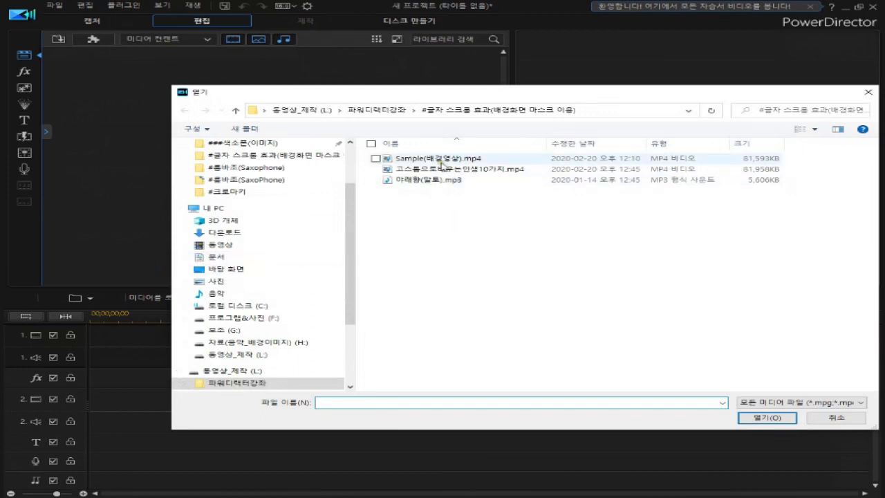
left_click(439, 161)
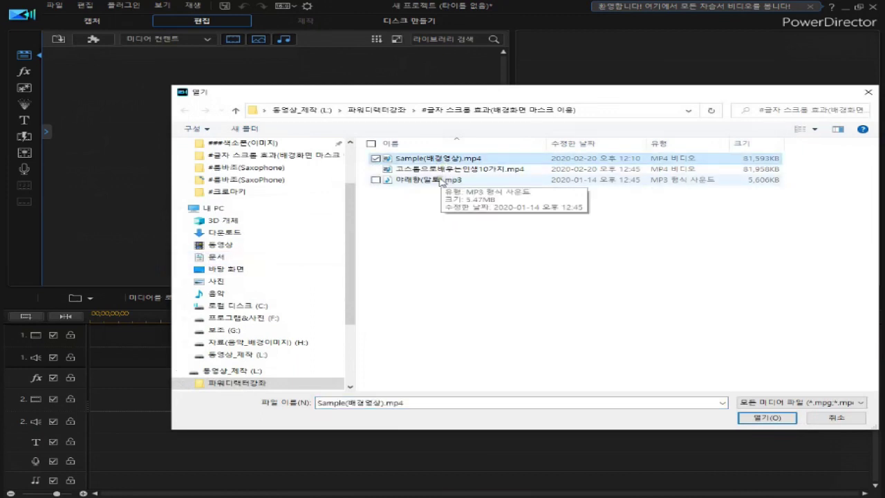
left_click(440, 182, "ctrl")
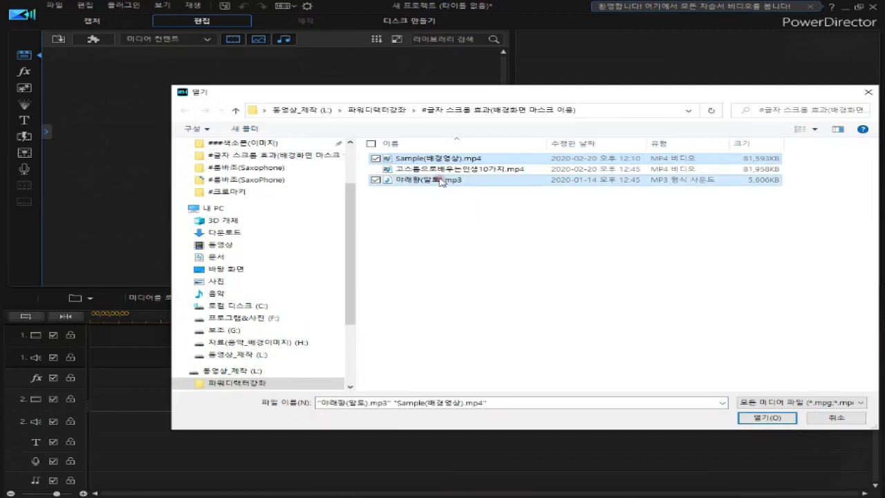
left_click(761, 418)
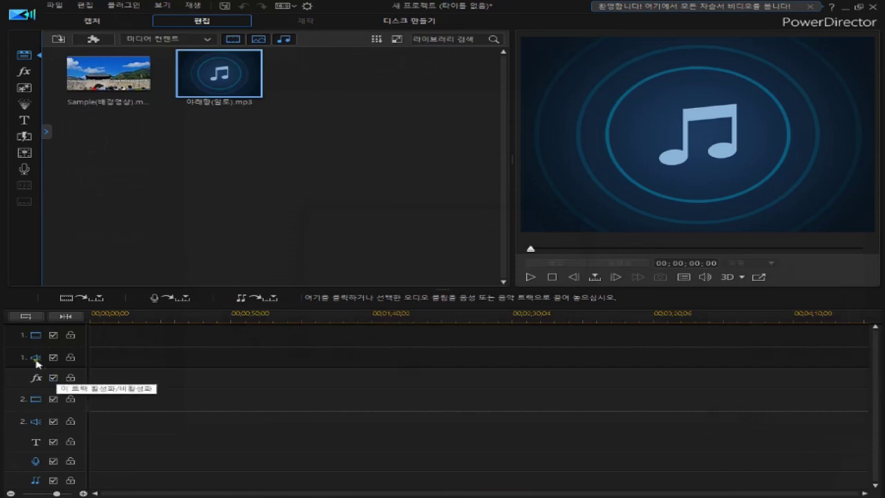
Add two video tracks above track 2 with 0 audio tracks, and move the effect track below track 4.
left_click(29, 317)
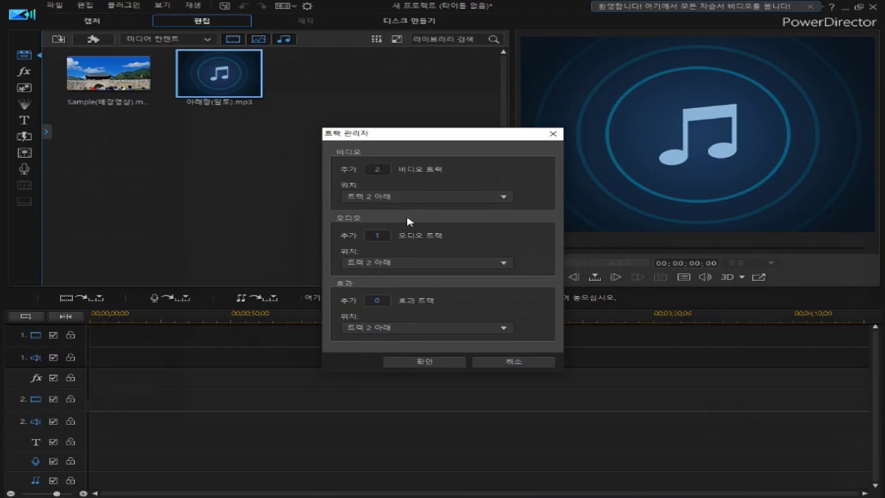
left_click(509, 198)
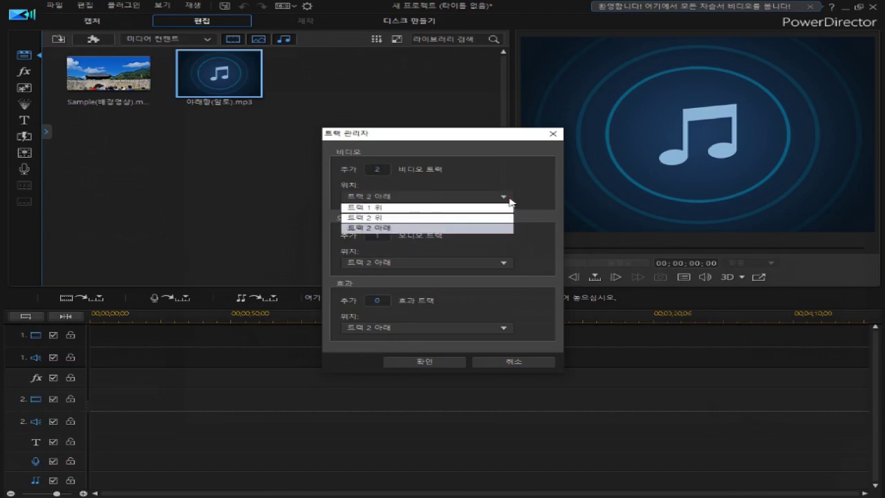
left_click(437, 218)
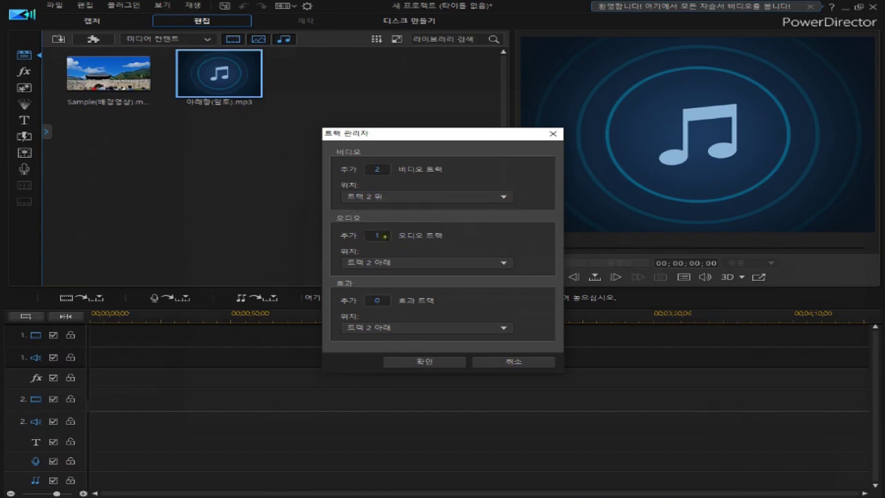
left_click_drag(387, 236, 368, 236)
type("0")
left_click(424, 361)
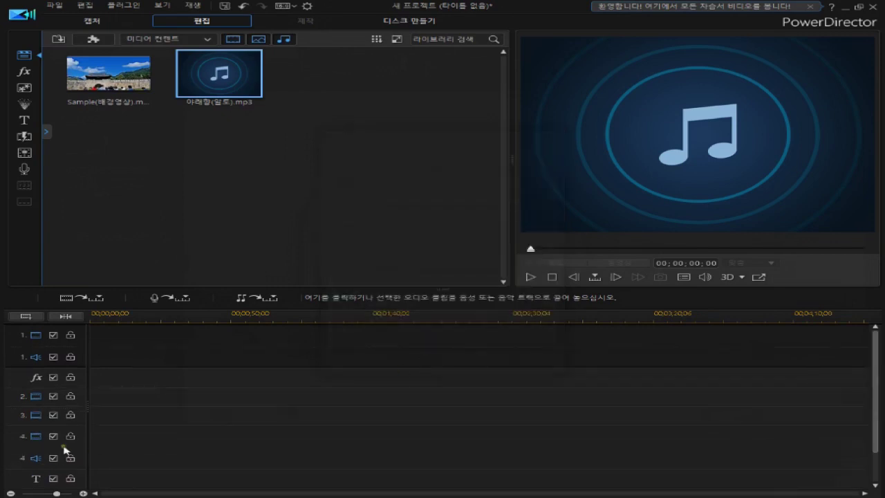
left_click(32, 375)
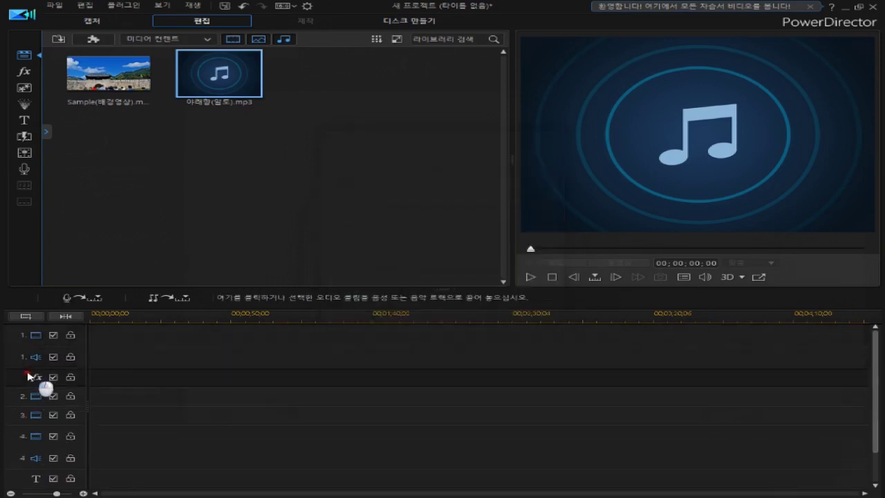
left_click_drag(20, 399, 24, 463)
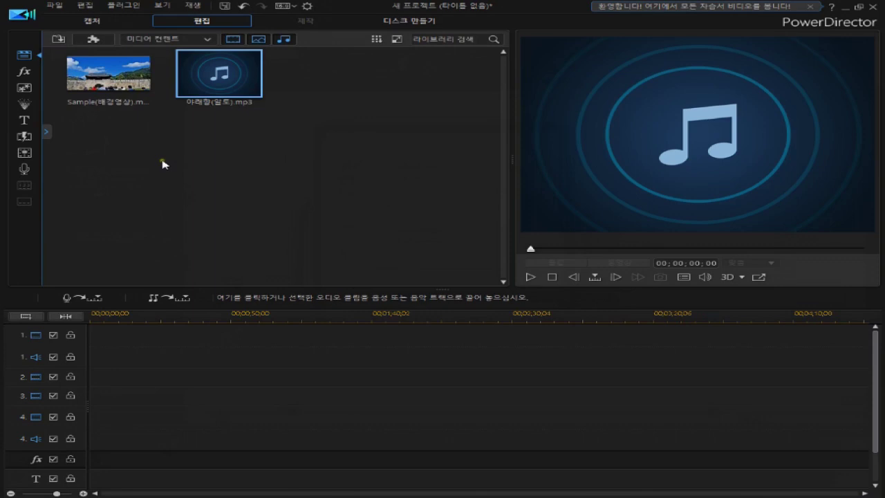
Place Sample(배경영상).mp4 on video track 1 and 야래향(알토).mp3 on audio track 1, both at the timeline start.
left_click(112, 81)
left_click_drag(113, 81, 87, 340)
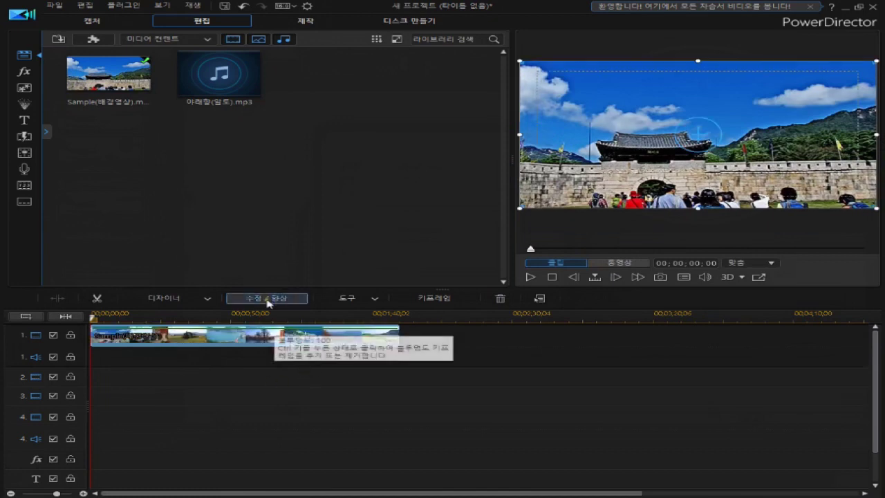
left_click(220, 86)
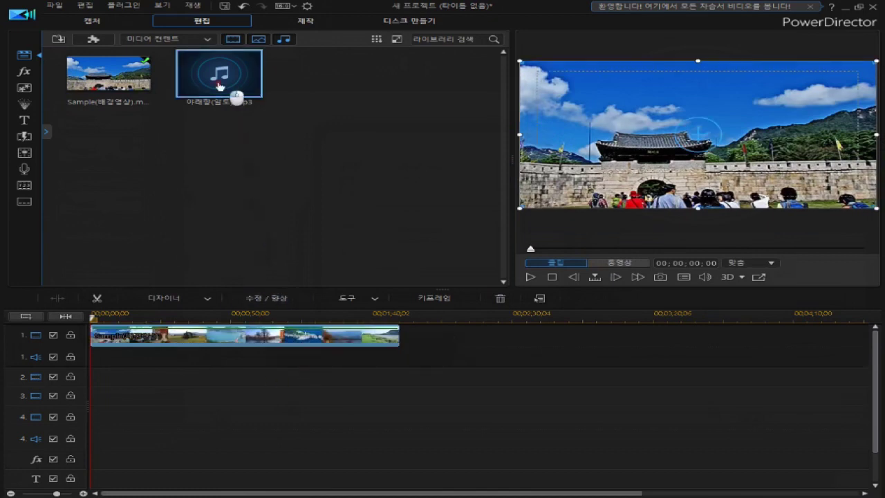
left_click_drag(219, 86, 95, 358)
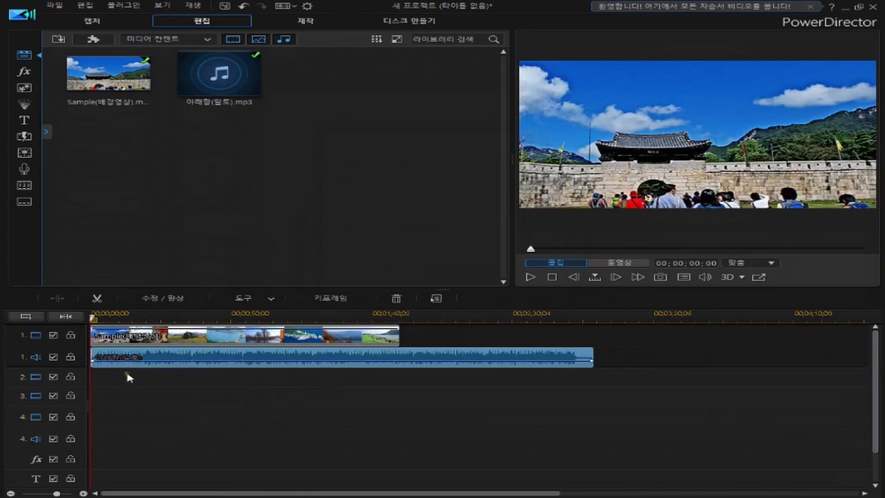
Place the 기본값 text title at the start of video track 2 and extend it to about 00;01;42;25.
left_click(25, 120)
left_click(43, 122)
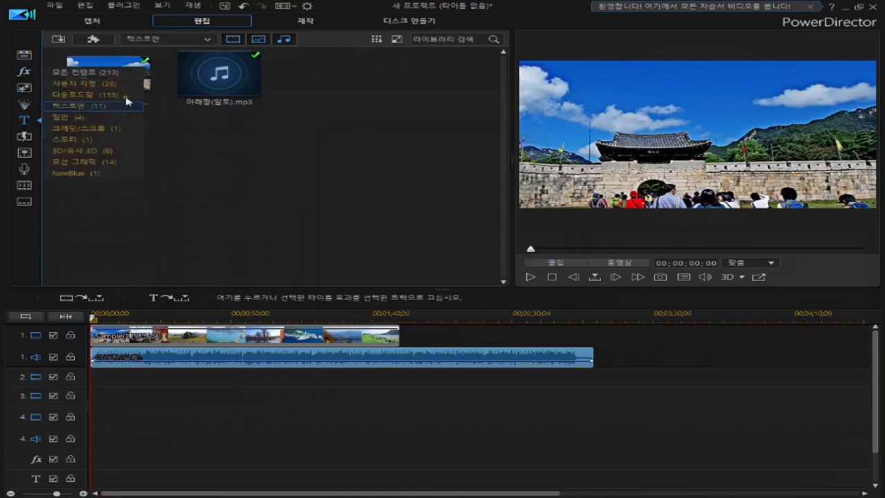
left_click_drag(227, 75, 381, 412)
left_click(288, 384)
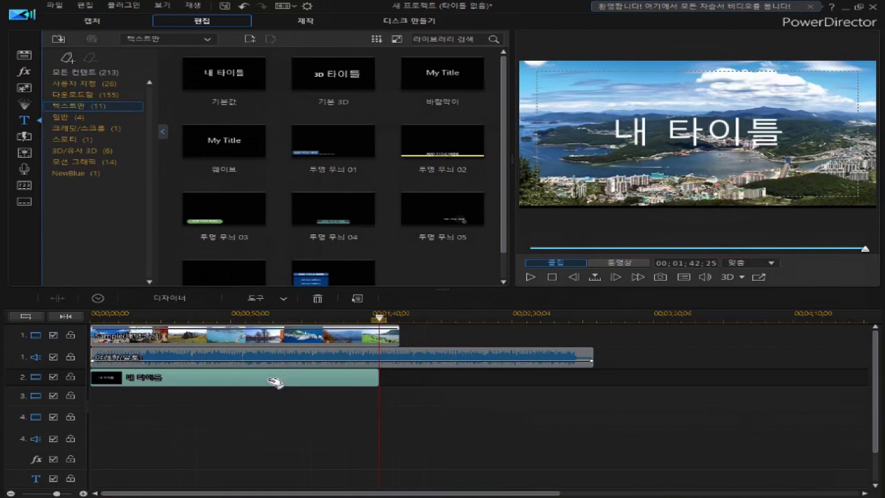
left_click(294, 396)
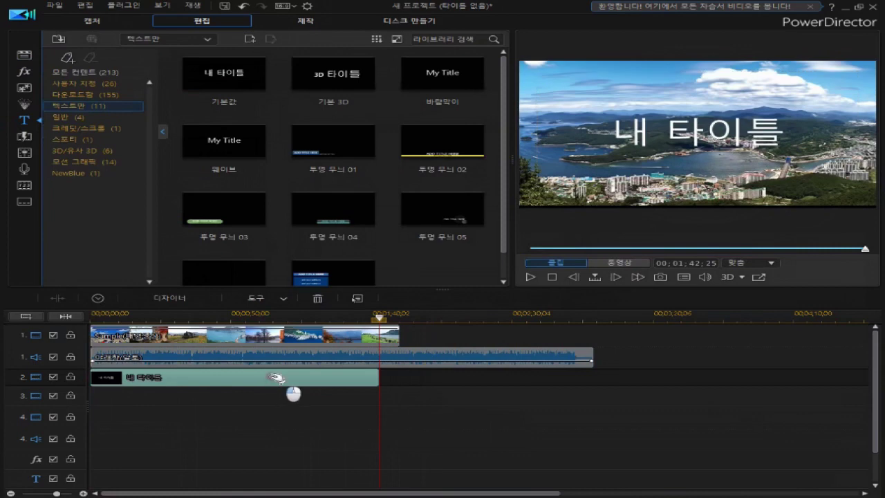
Replace the title's text with the full contents of 고스톱으로 배우는 인생10가지.txt and move the text block to the frame's upper-left area.
double_click(252, 376)
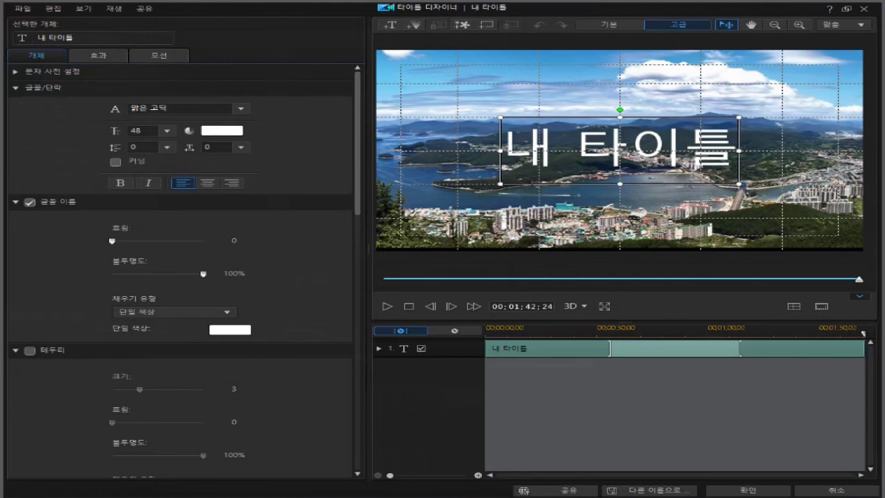
mouse_move(526, 497)
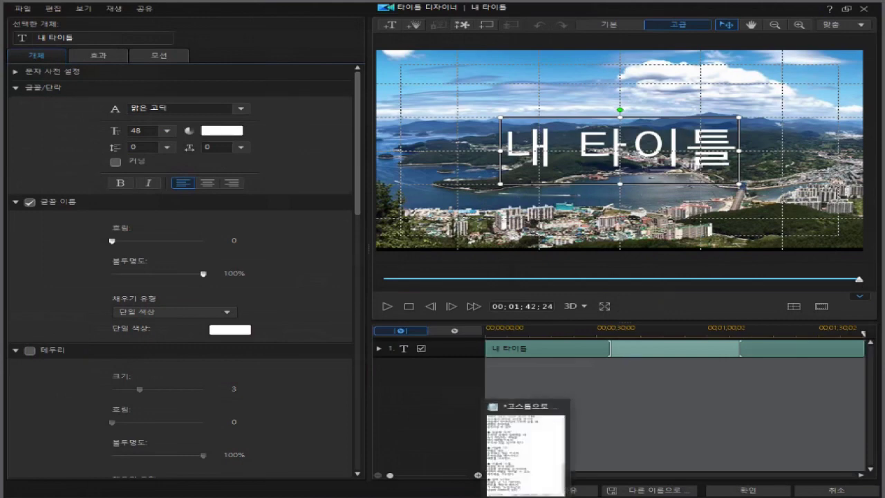
left_click(529, 443)
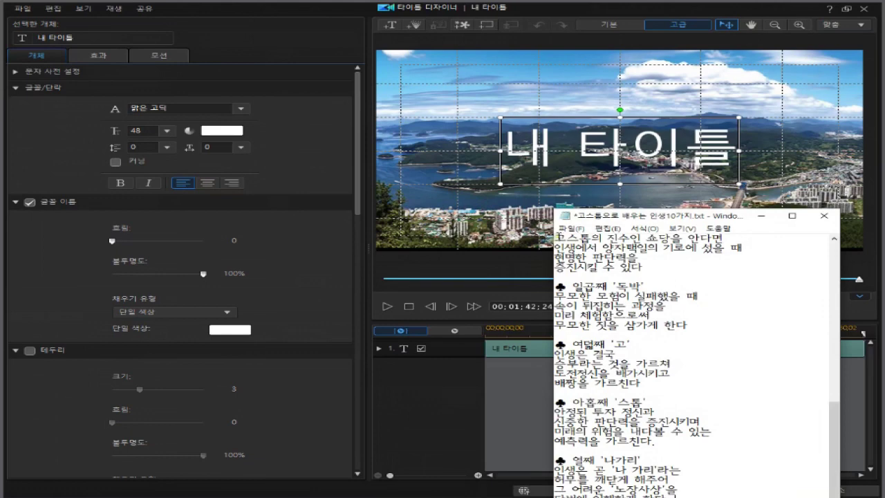
left_click_drag(557, 235, 670, 447)
key("ctrl+a")
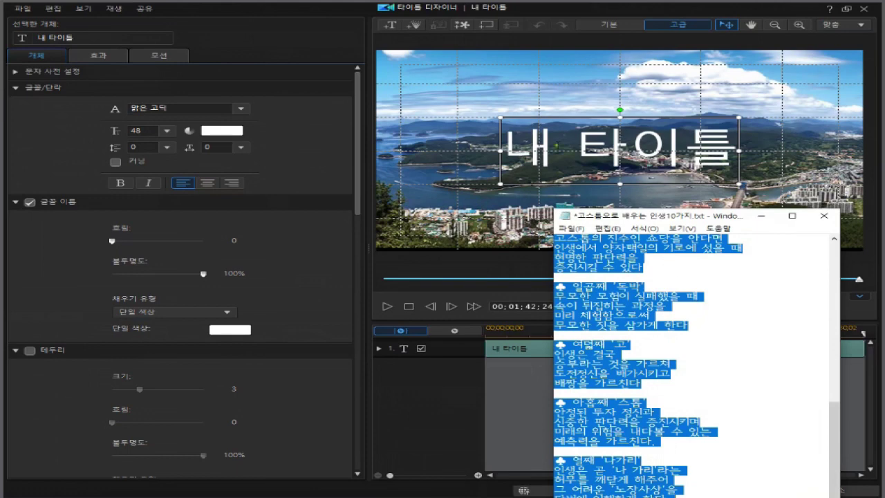
left_click(555, 147)
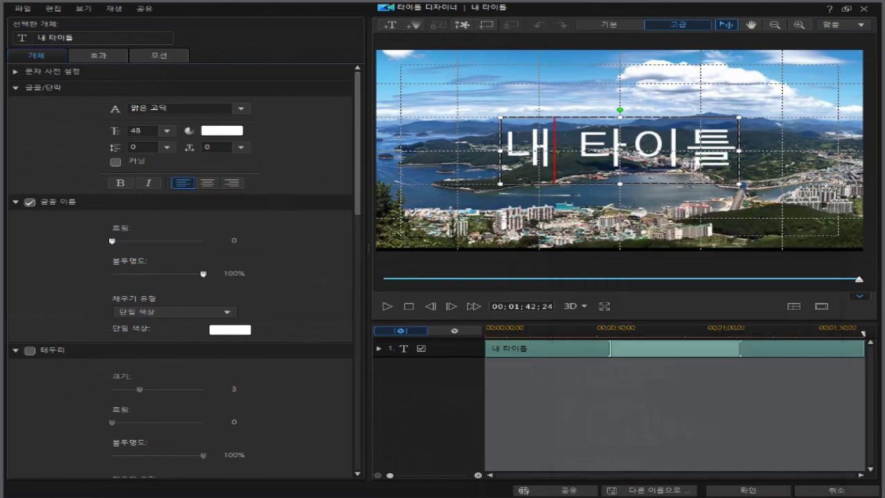
key("ctrl+a")
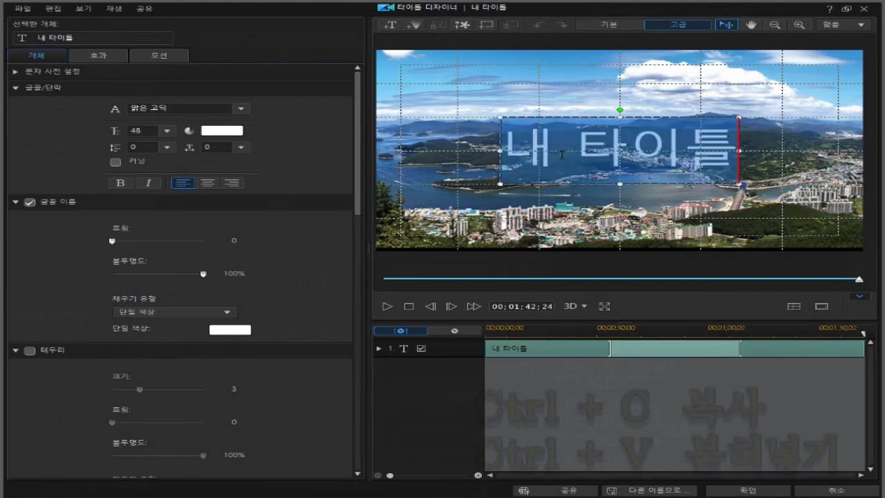
key("Delete")
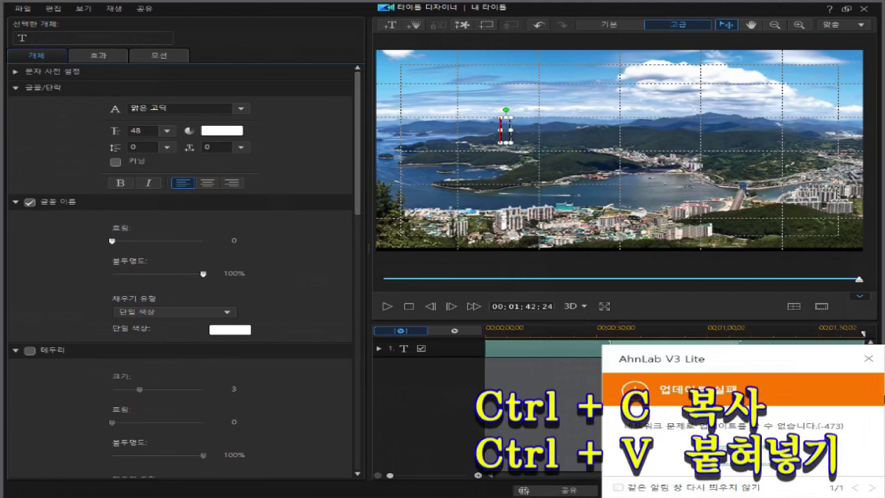
left_click(867, 359)
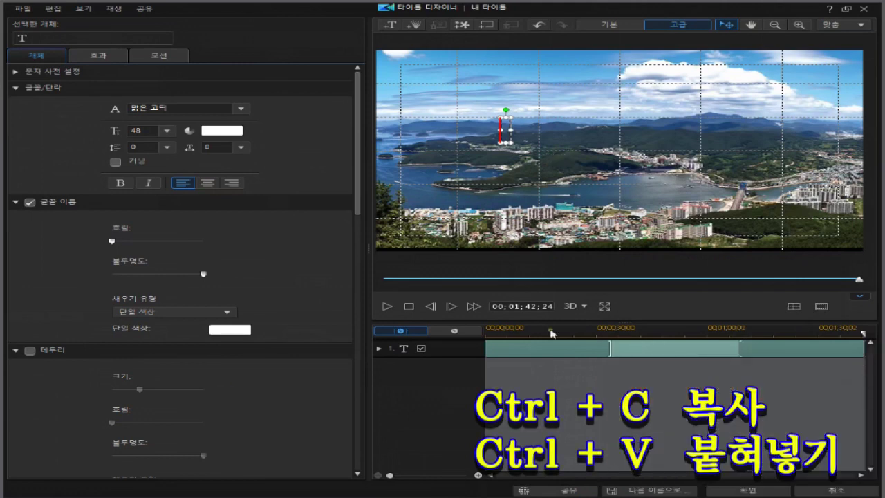
key("ctrl+v")
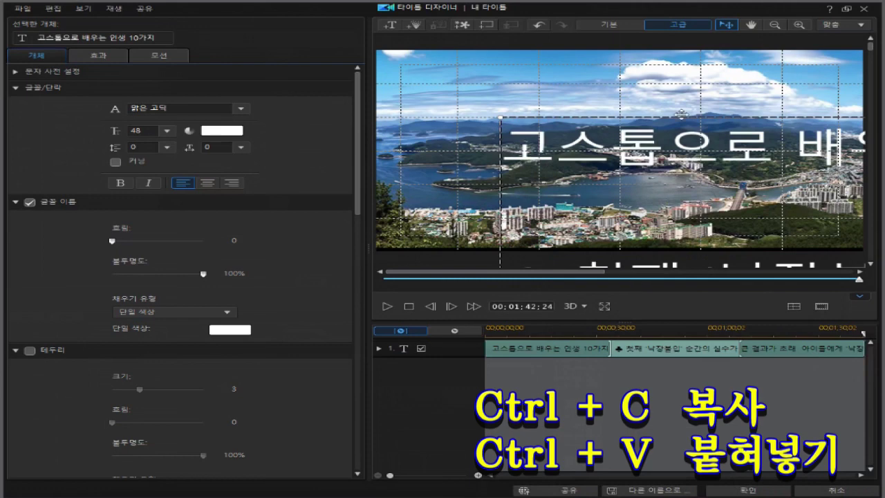
left_click_drag(681, 114, 602, 65)
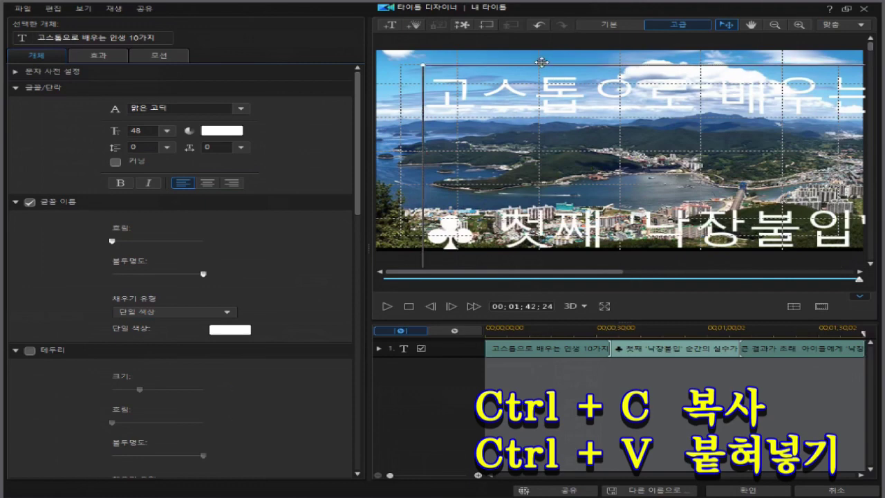
Set the title text to font size 12 and the font a특명조.
left_click(166, 130)
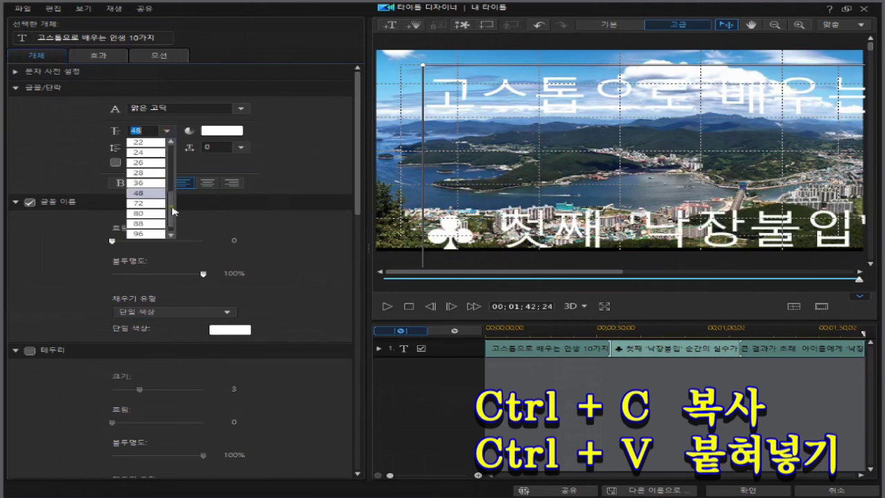
left_click_drag(172, 210, 172, 173)
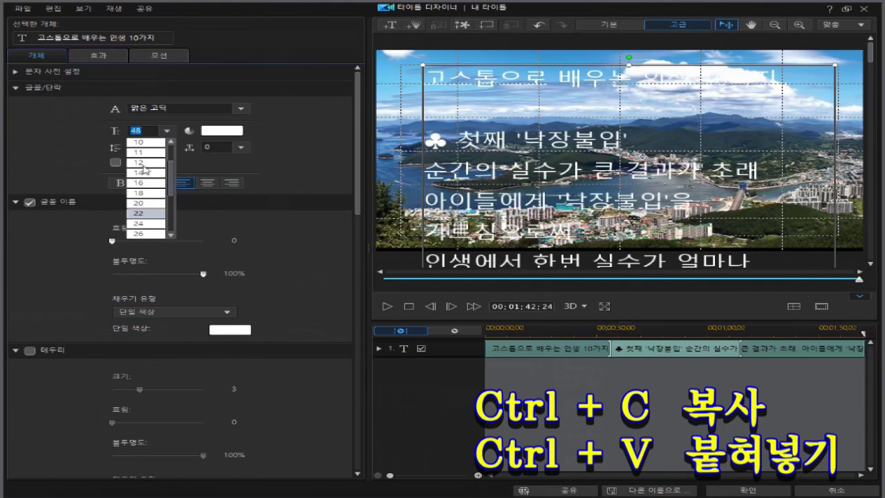
left_click(143, 163)
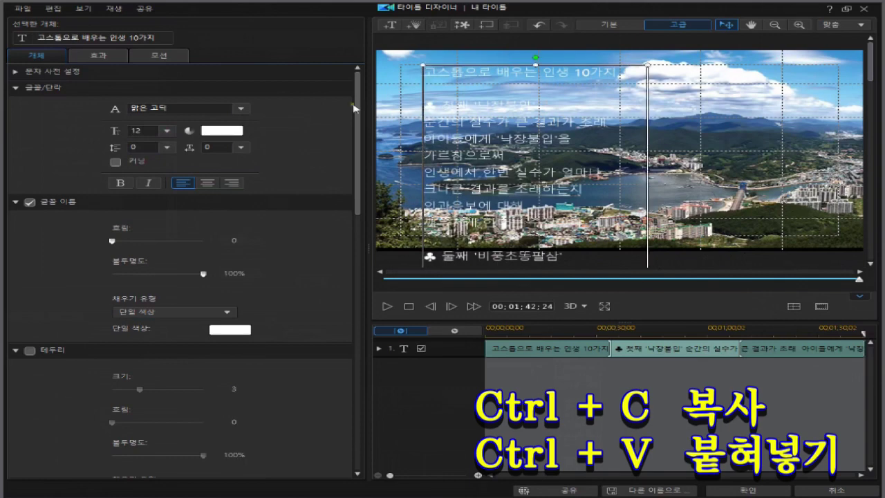
left_click(241, 109)
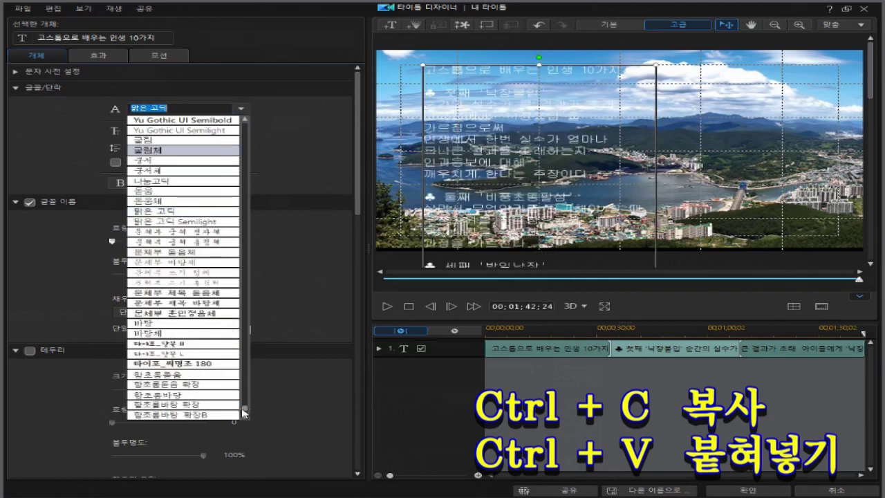
left_click_drag(243, 412, 243, 359)
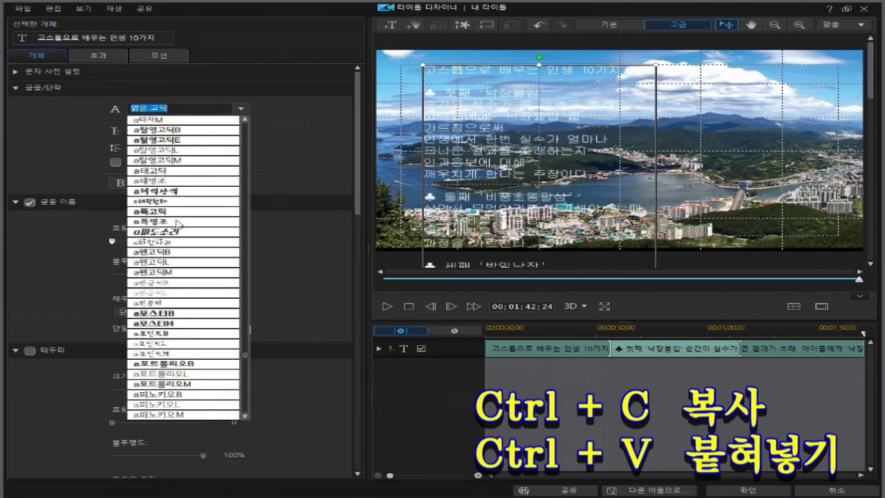
key("Escape")
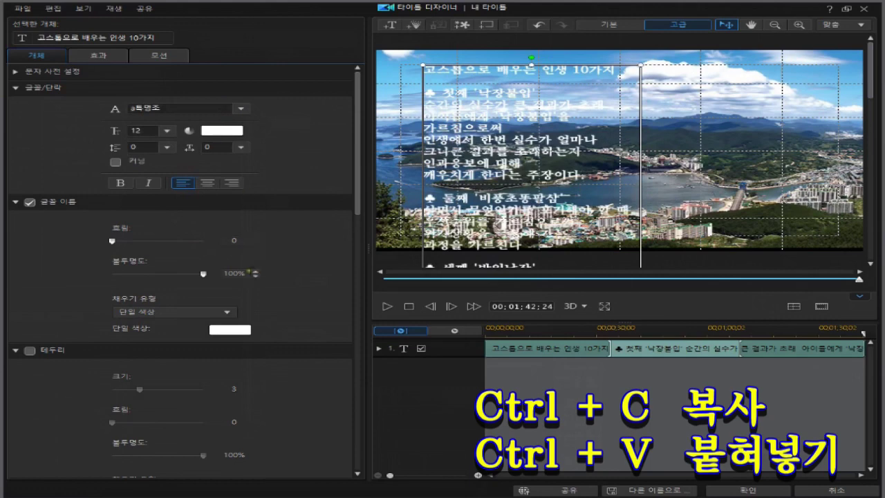
Left-align the title text and set its fill type to 2 색상 그래디언트 with a yellow start color.
left_click(207, 182)
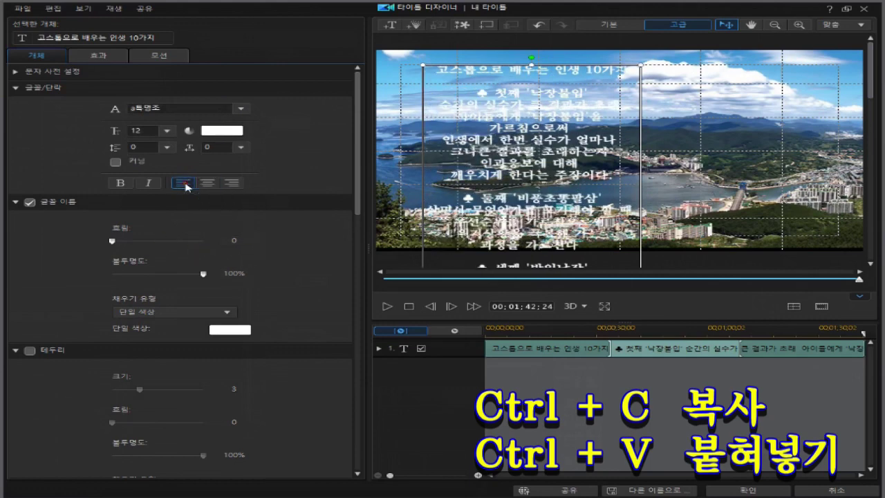
left_click(184, 183)
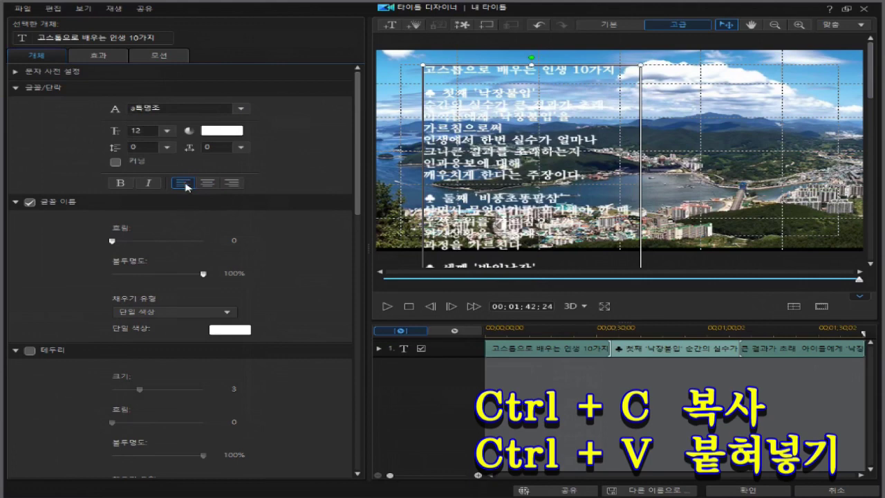
left_click(231, 313)
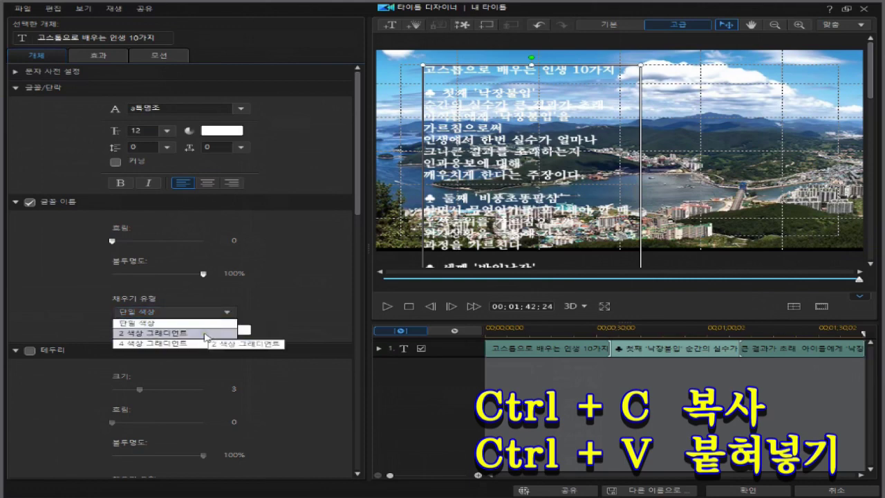
left_click(205, 335)
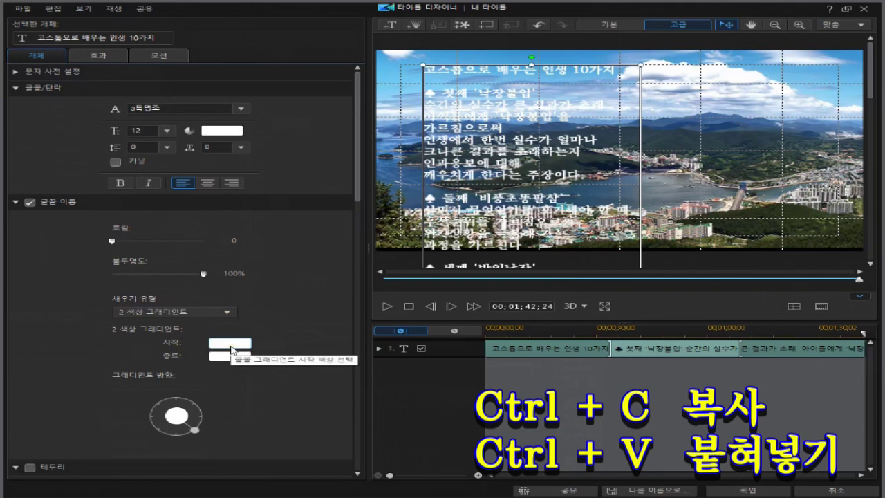
left_click(230, 343)
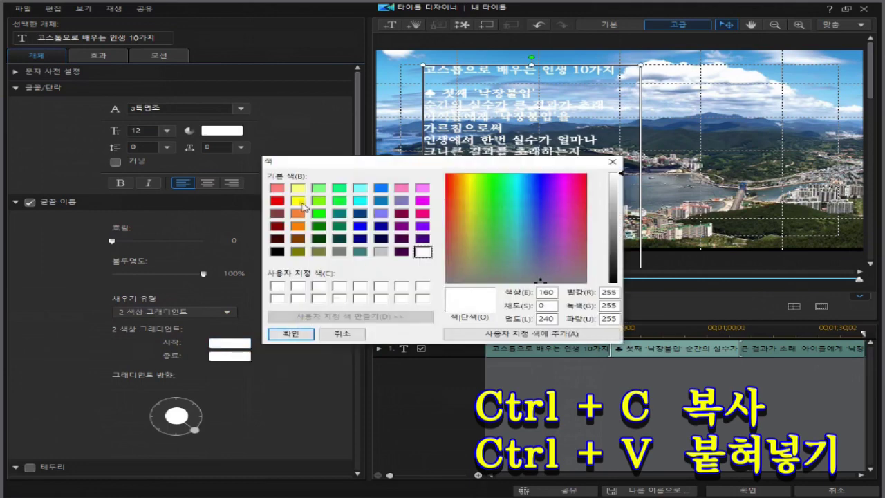
left_click(298, 201)
left_click(291, 333)
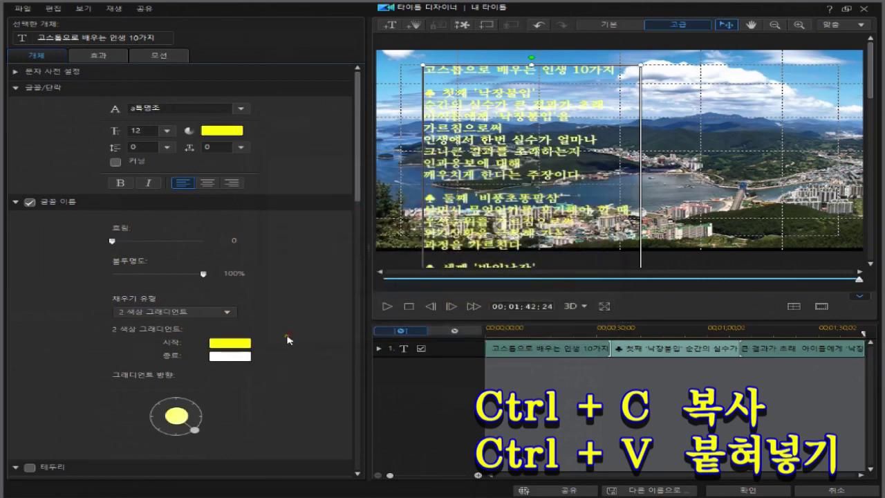
Set the text gradient's end color to magenta (255, 0, 255), keeping its direction diagonal.
left_click(235, 357)
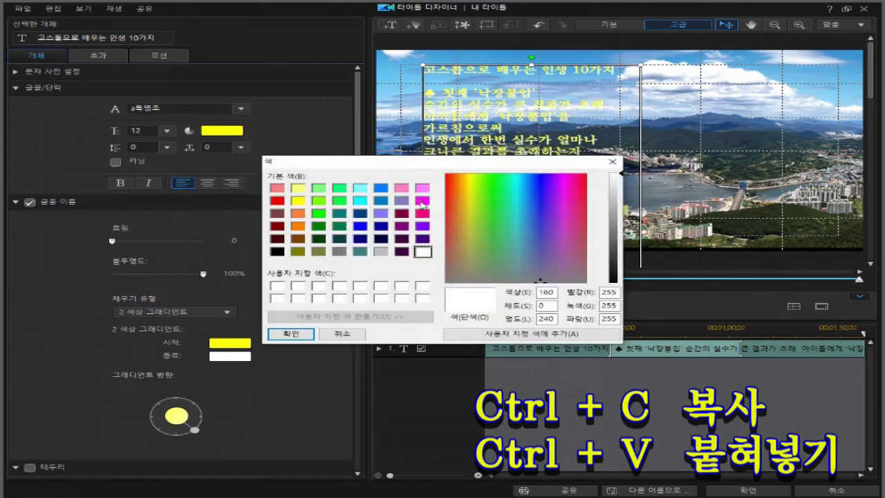
left_click(423, 202)
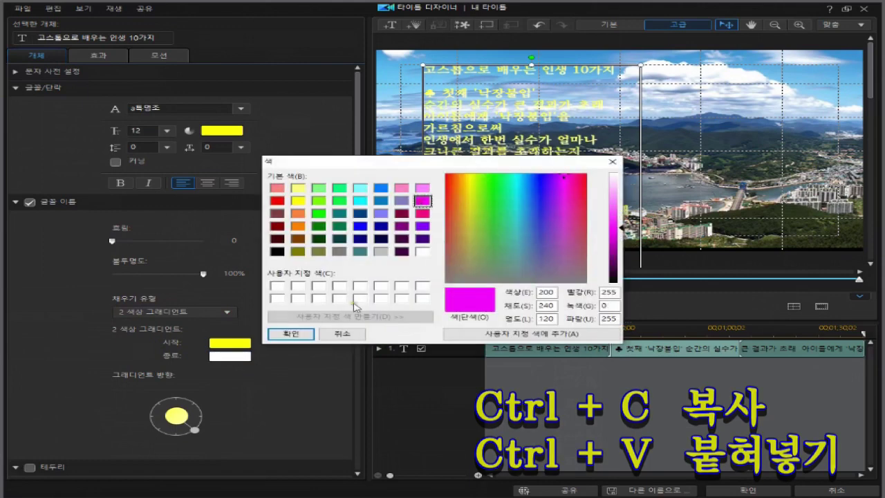
left_click(291, 335)
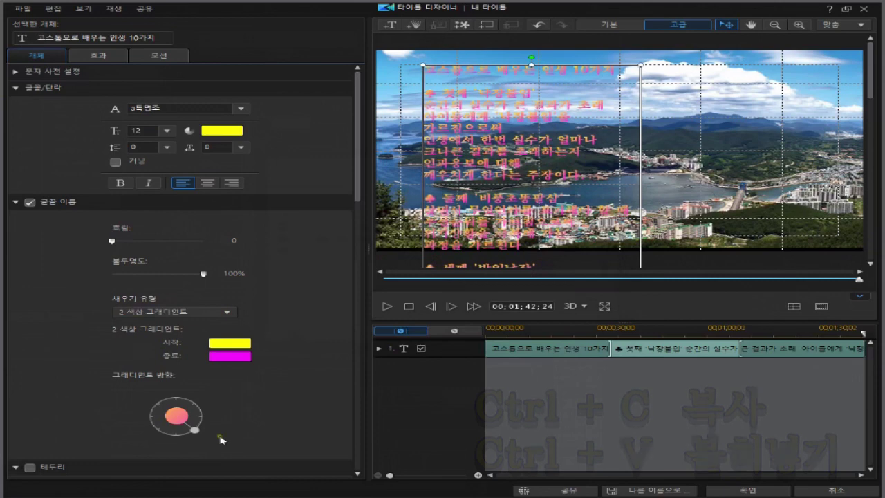
left_click(193, 432)
left_click_drag(193, 430, 209, 435)
Enable the text border (테두리) and give it a solid dark blue color (RGB 0, 0, 128).
left_click(357, 196)
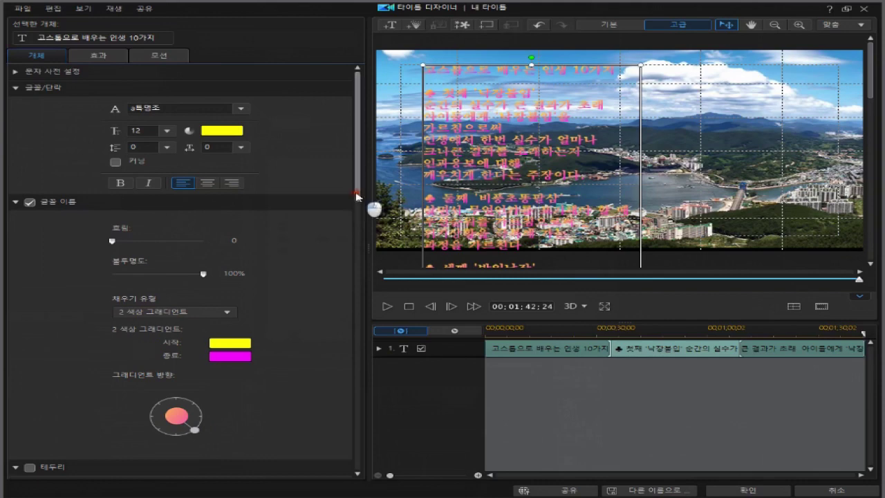
left_click_drag(357, 196, 357, 277)
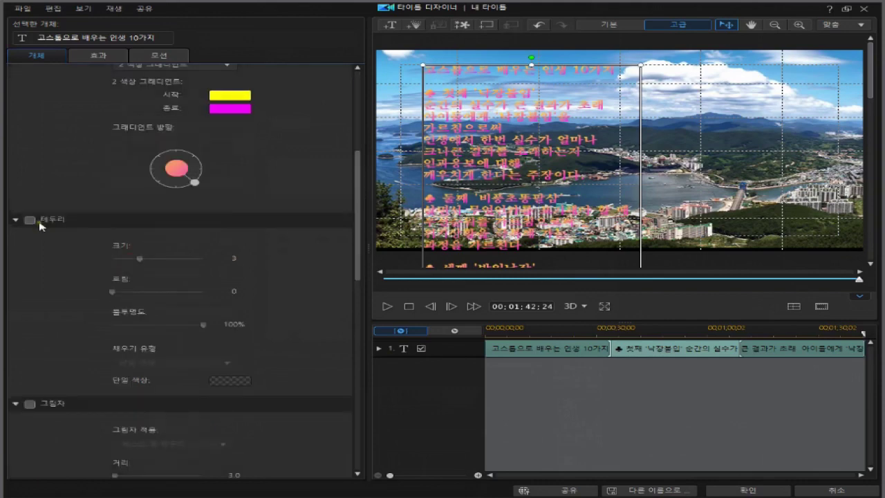
left_click(30, 220)
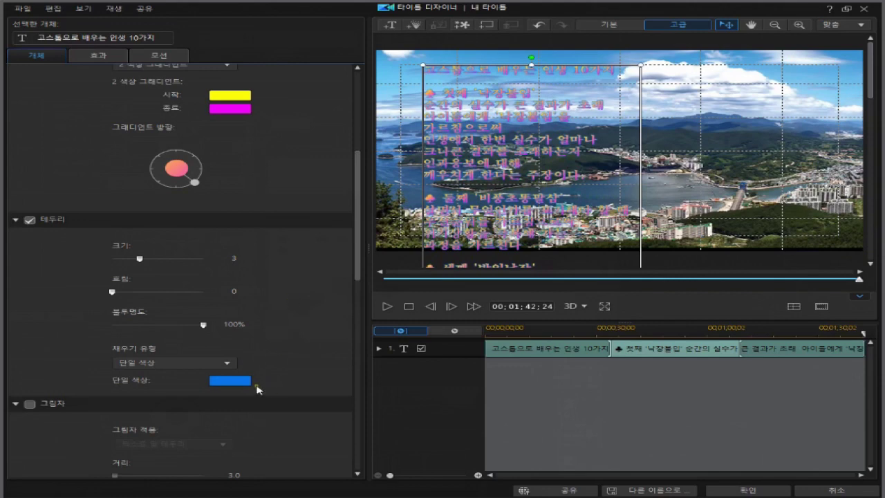
left_click(226, 362)
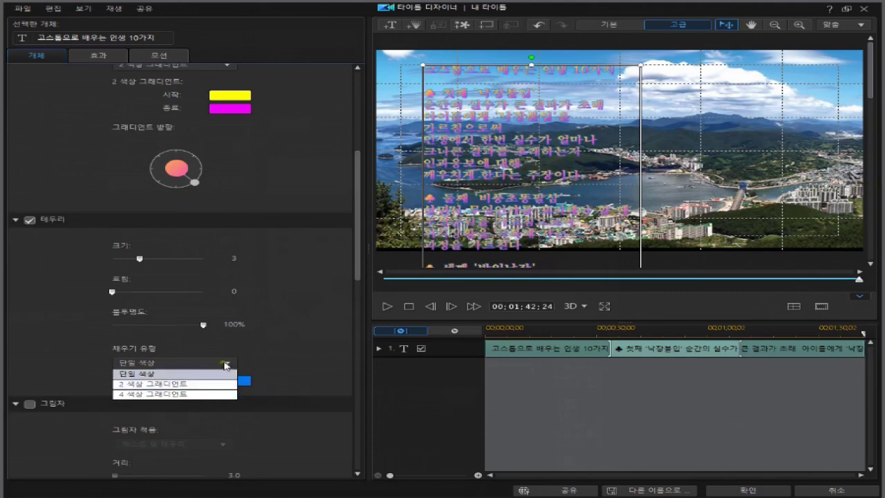
left_click(225, 363)
left_click(233, 379)
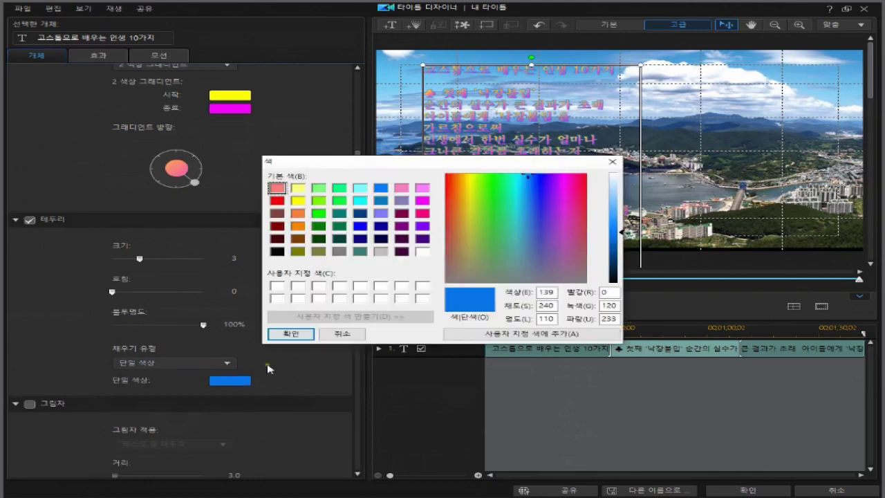
left_click(360, 239)
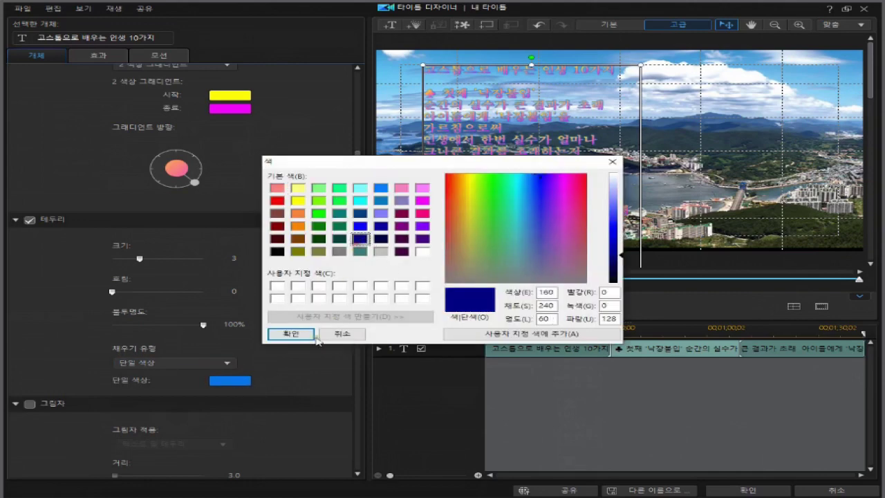
left_click(289, 335)
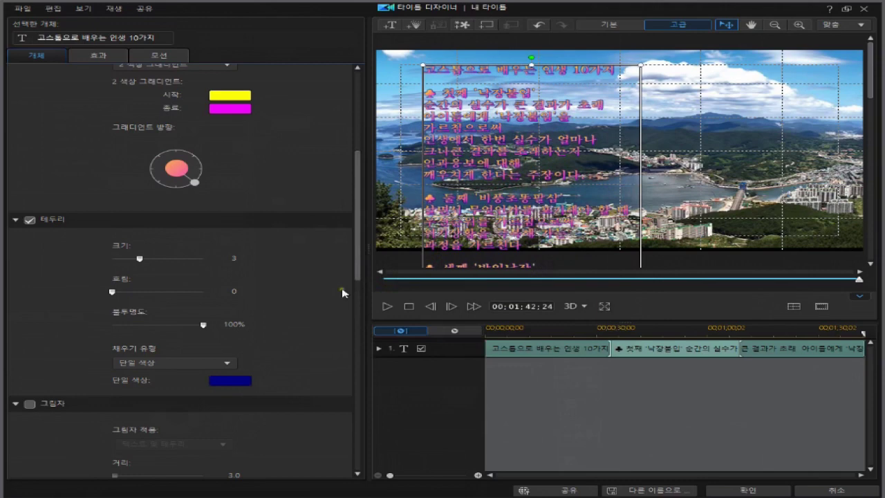
Enable the text shadow (그림자) with 그림자 채우기 turned on and its direction pointing straight down.
scroll(356, 297, "down", 3)
scroll(357, 306, "down", 2)
left_click(30, 230)
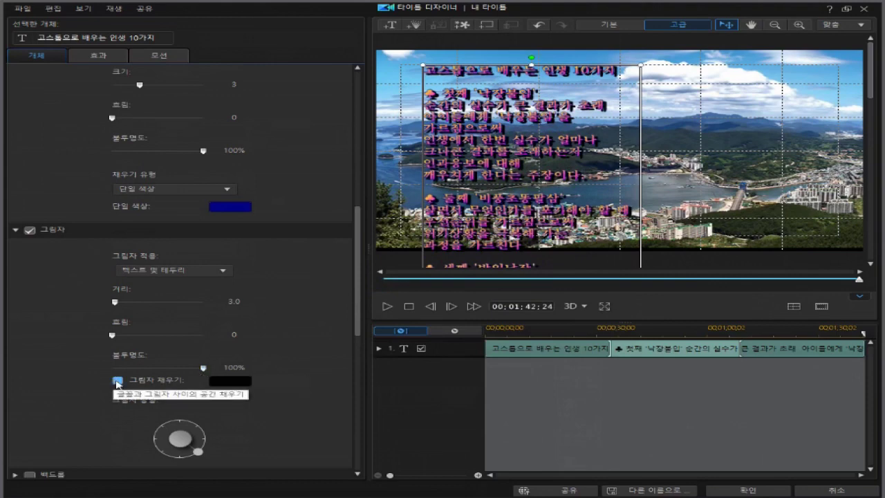
left_click(118, 381)
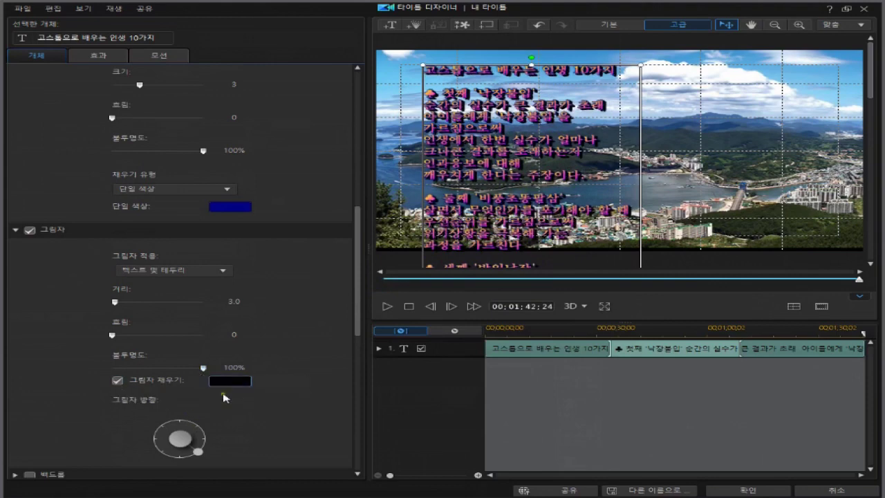
left_click_drag(198, 452, 181, 484)
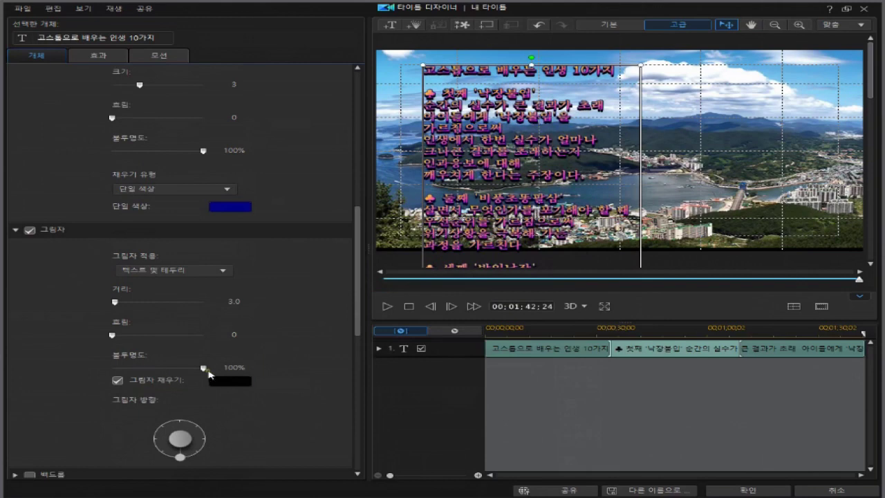
Set the text shadow's opacity to 80%.
left_click_drag(203, 367, 183, 374)
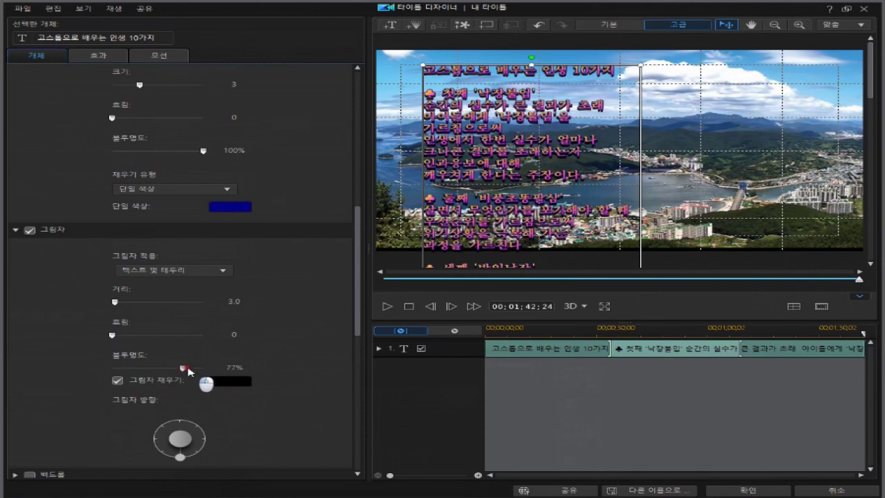
left_click_drag(189, 372, 189, 371)
left_click(252, 370)
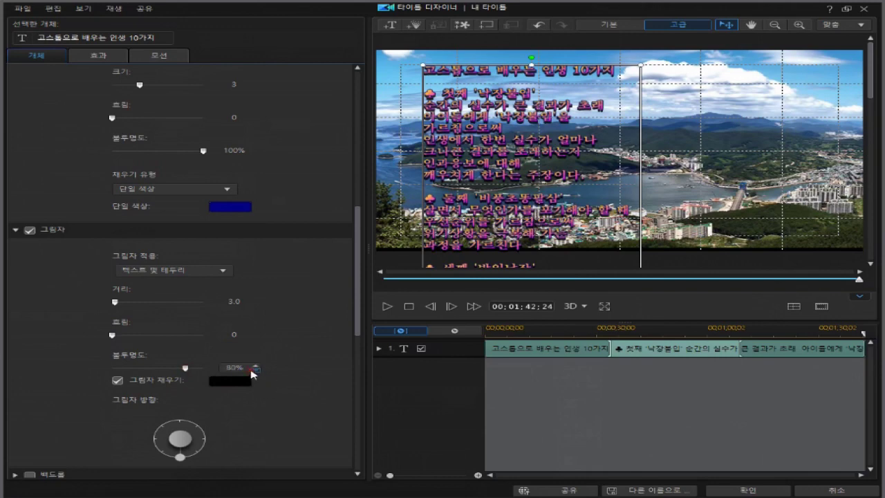
left_click(254, 371)
Try different line spacings for the title text, including 5, 8 and -26, and return it to 0.
left_click(360, 315)
left_click(358, 261)
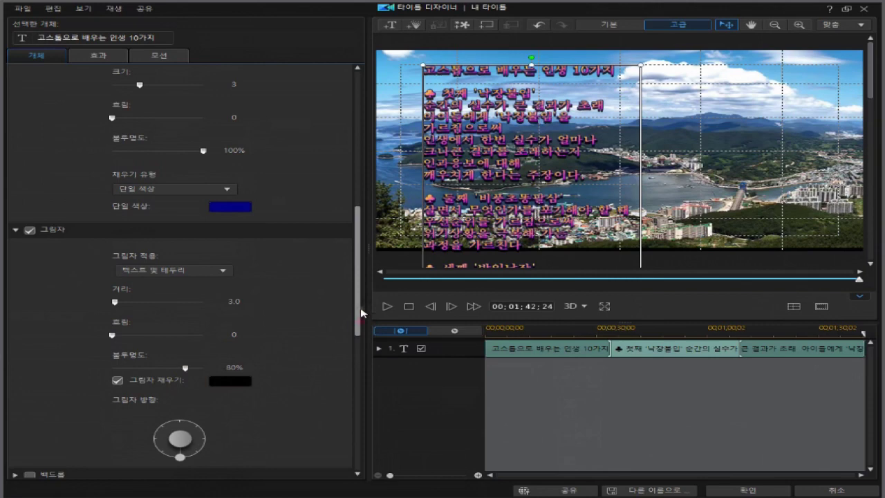
left_click_drag(359, 307, 379, 168)
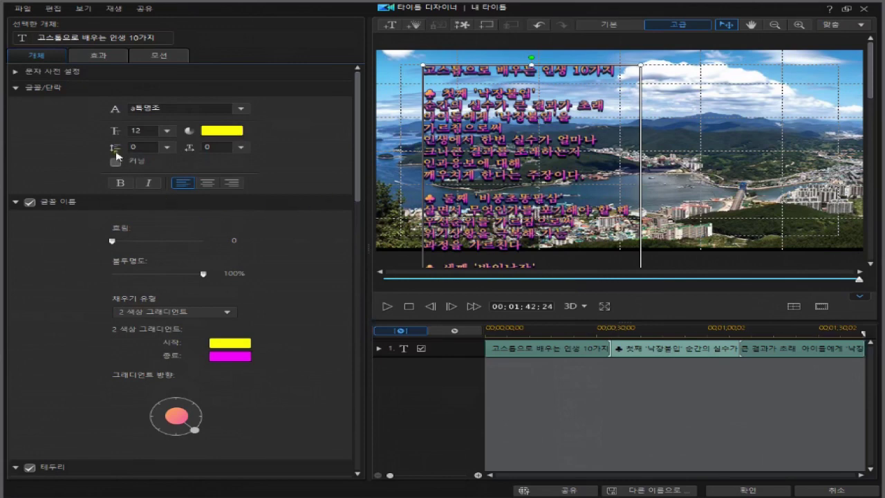
left_click(167, 147)
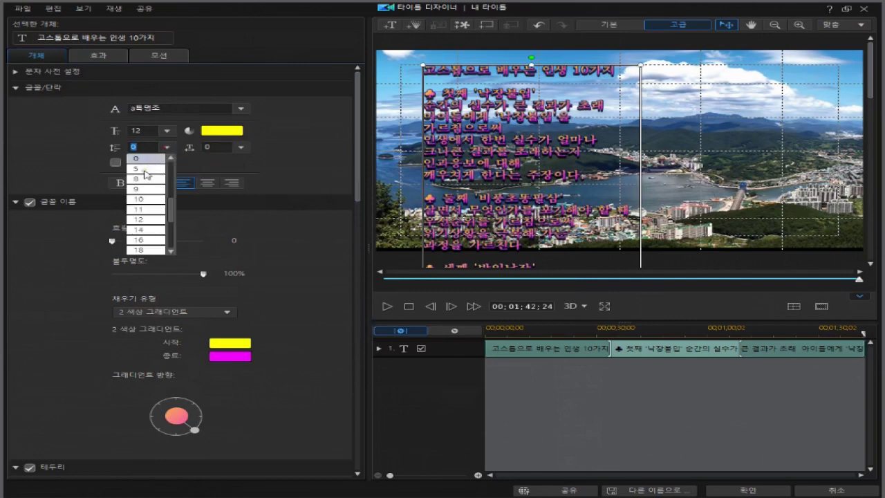
left_click(145, 168)
left_click(166, 147)
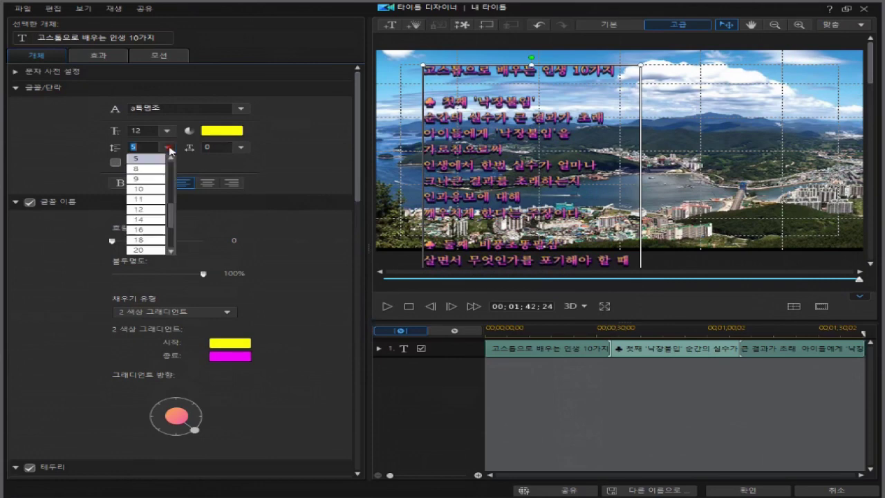
left_click(145, 169)
left_click(167, 147)
scroll(154, 181, "up", 5)
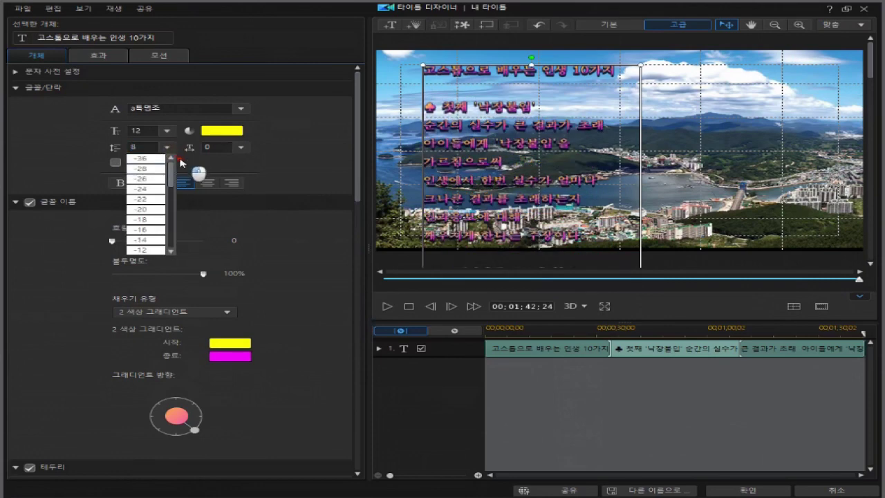
left_click(154, 179)
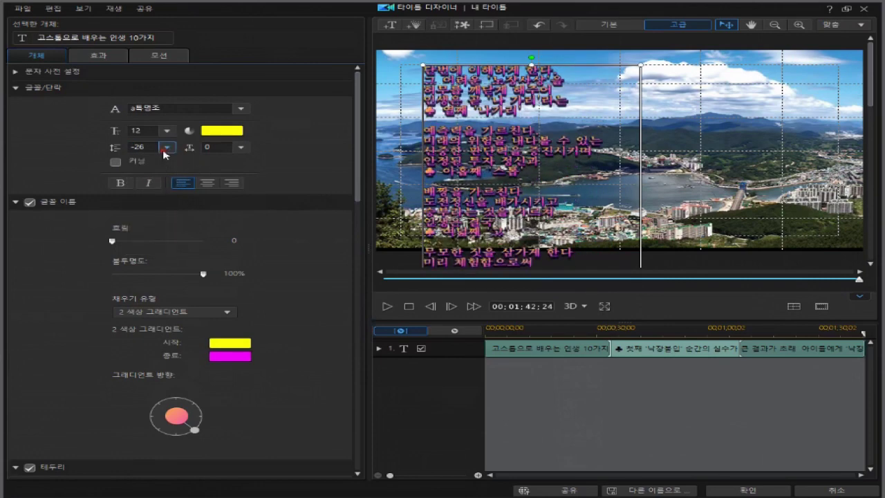
left_click(166, 149)
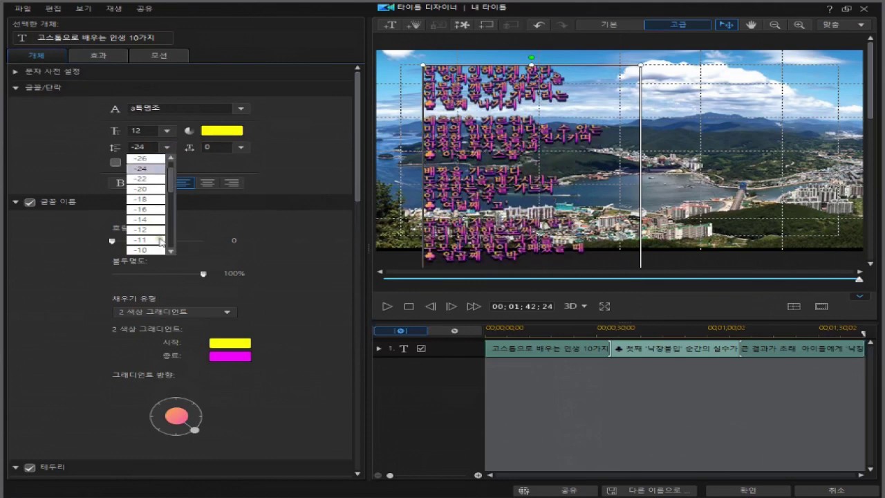
scroll(160, 235, "down", 3)
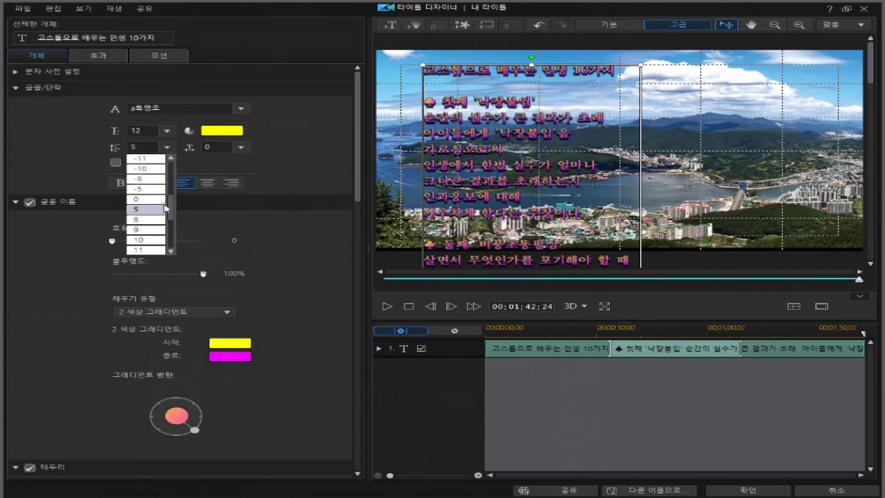
left_click(149, 199)
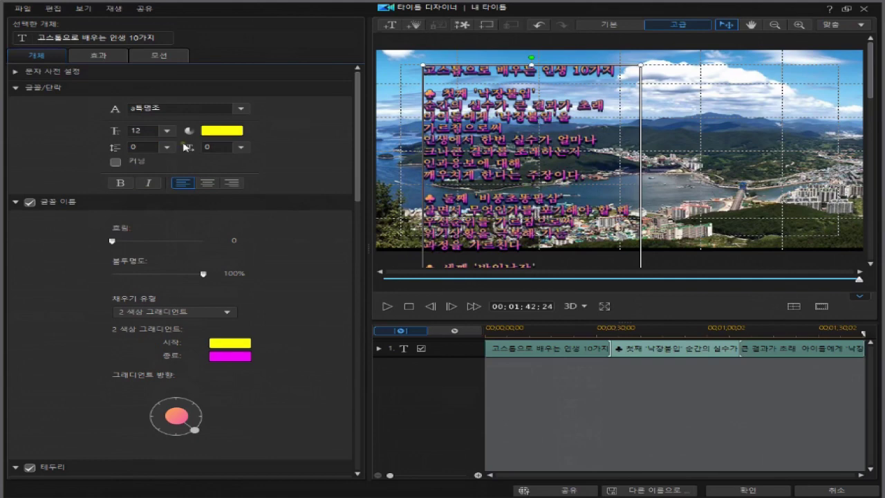
Try a character spacing of 5 on the title text and return it to 0.
left_click(240, 147)
left_click(225, 169)
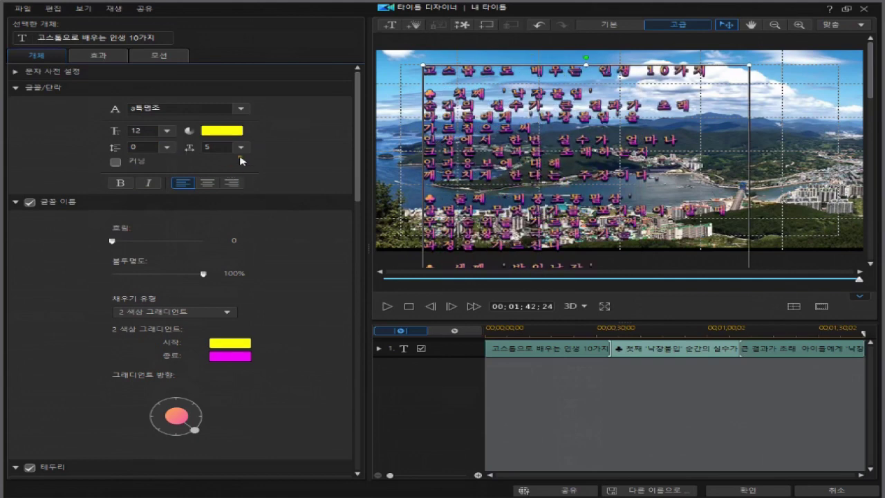
left_click(241, 147)
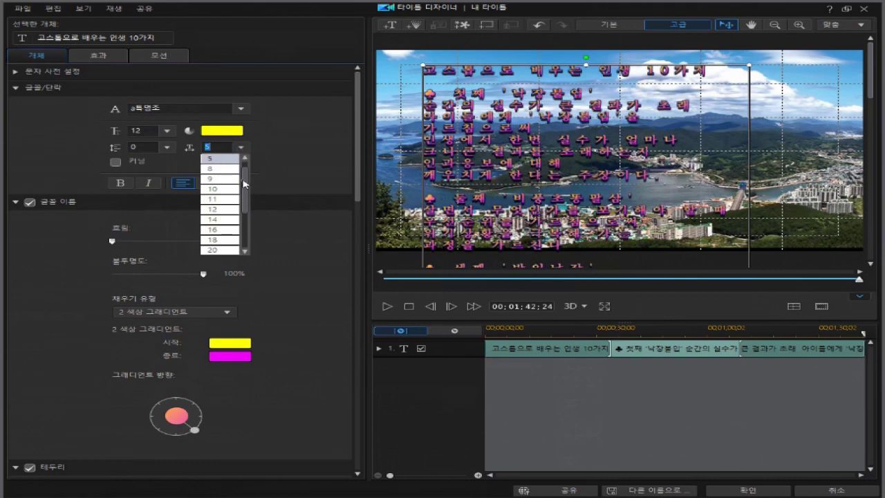
left_click_drag(244, 183, 247, 168)
left_click(221, 160)
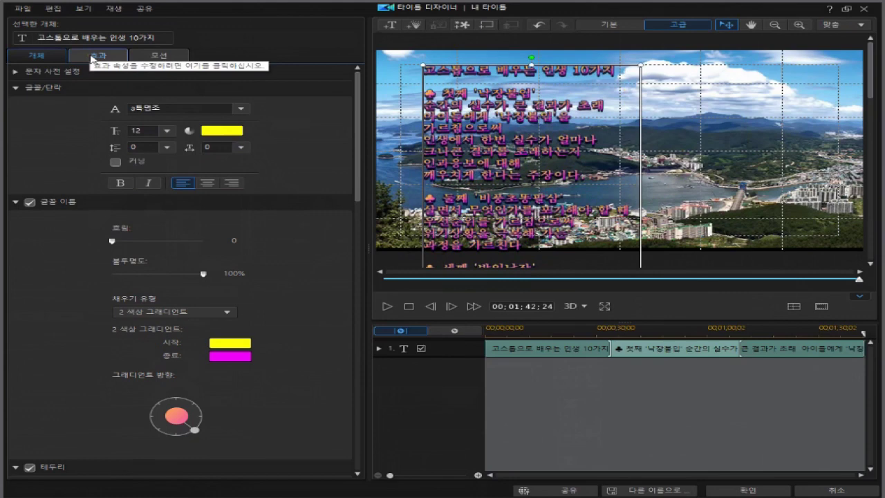
Apply the 위로 스크롤 start effect to the title text and confirm the title design.
left_click(92, 59)
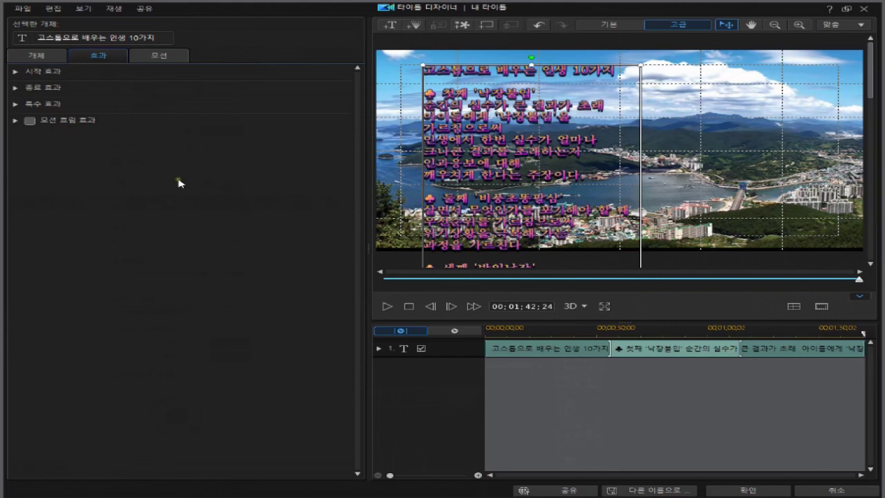
left_click(15, 71)
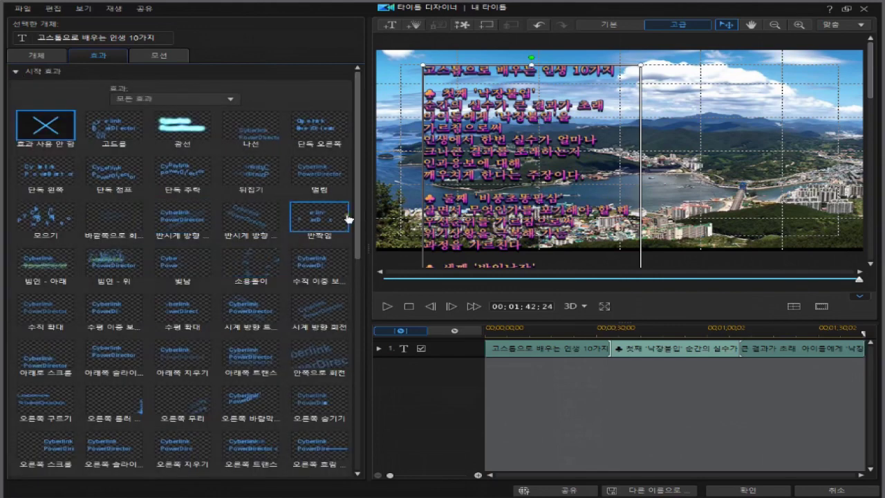
scroll(362, 277, "down", 5)
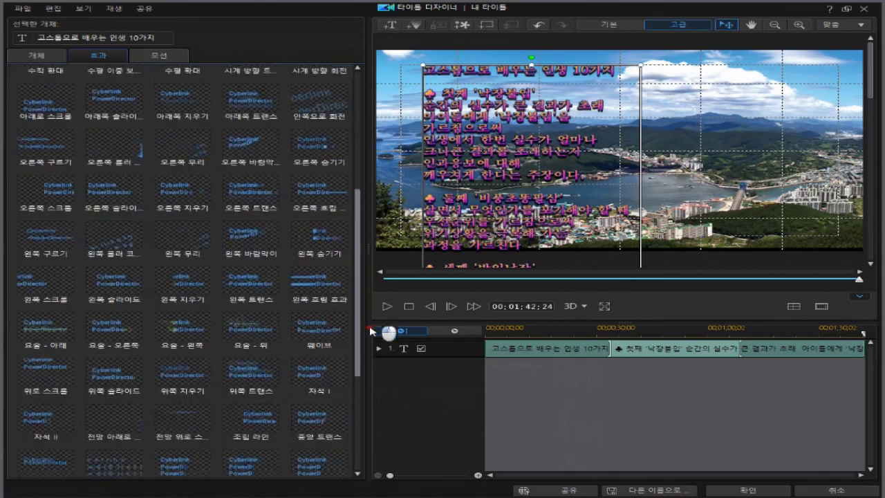
scroll(371, 340, "down", 2)
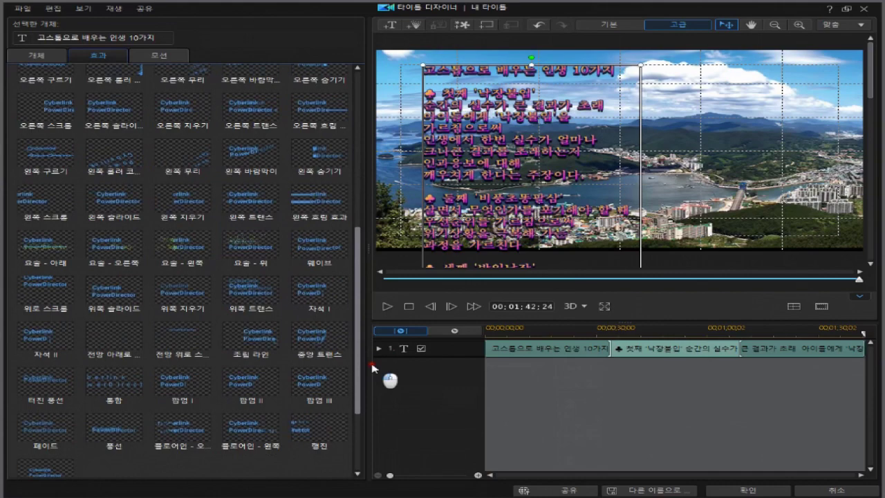
left_click(44, 293)
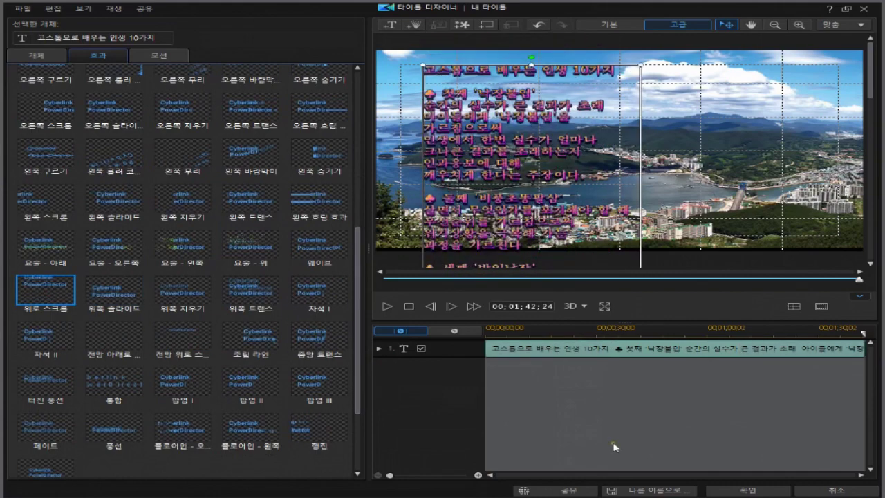
left_click(748, 490)
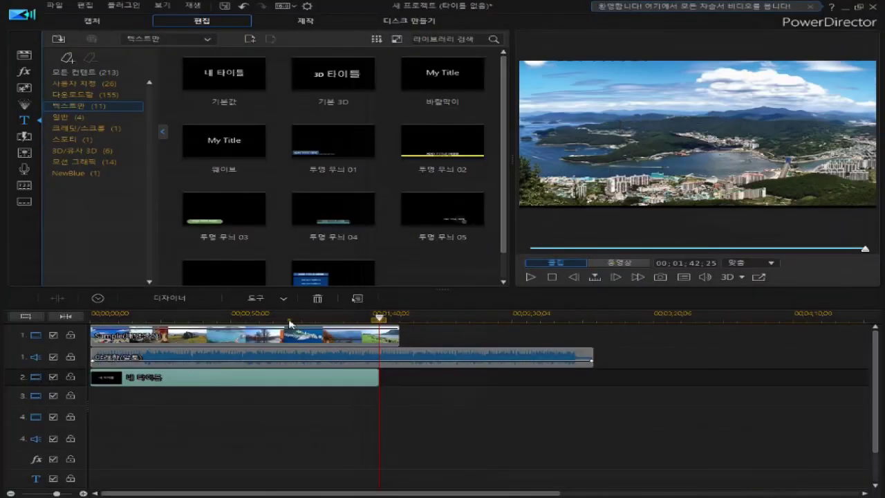
Play the whole movie to check the scrolling title, stop it, and move the playhead to 00;00;53;25.
left_click(617, 263)
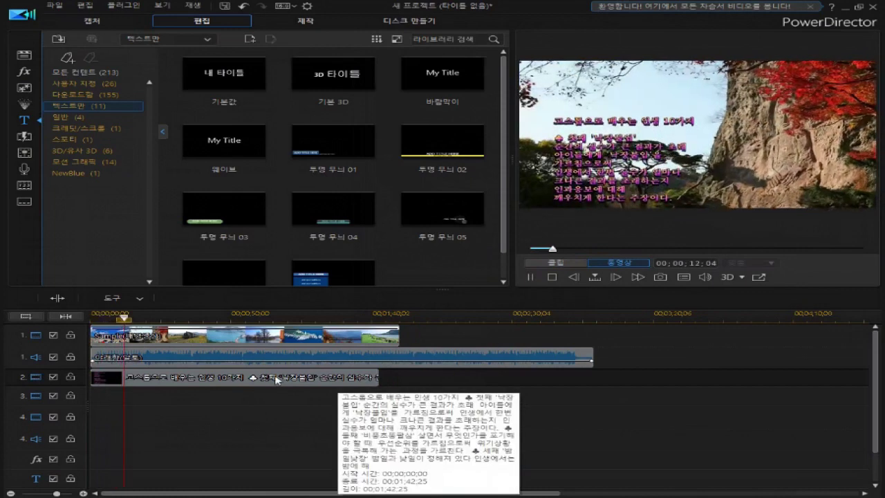
left_click(552, 277)
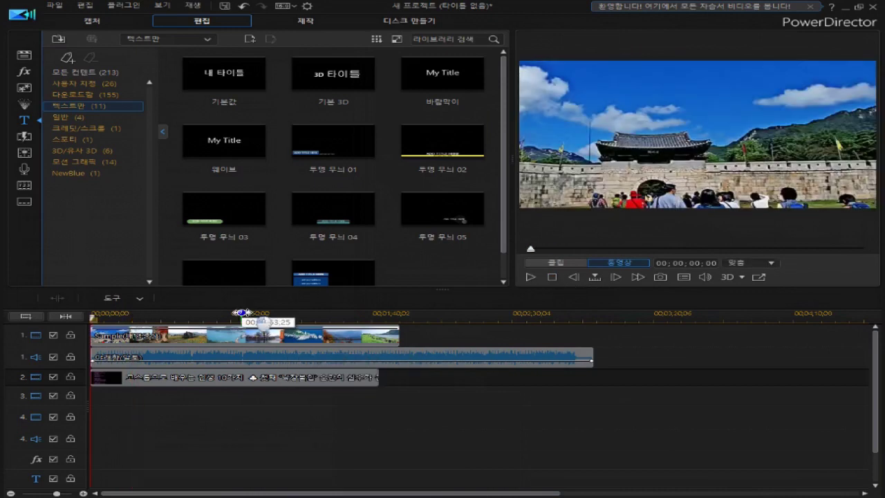
left_click(241, 315)
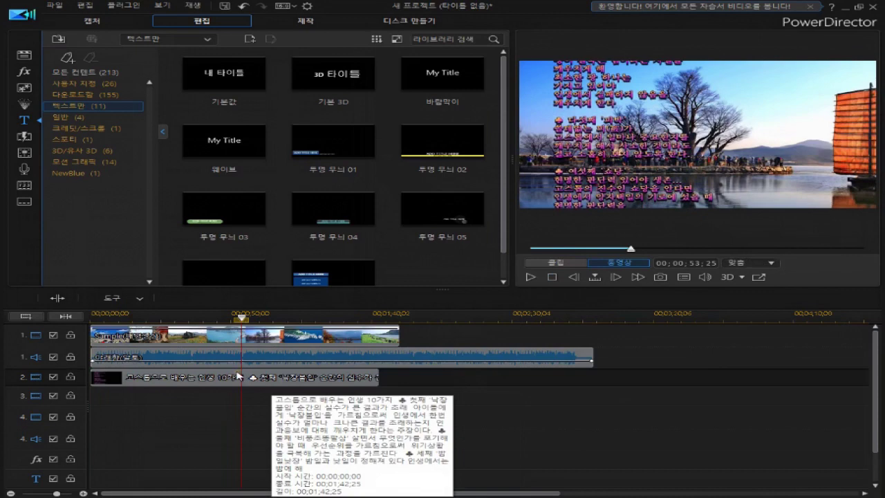
Select the title clip on track 2, reposition its text in the video preview and enlarge it slightly.
left_click(238, 376)
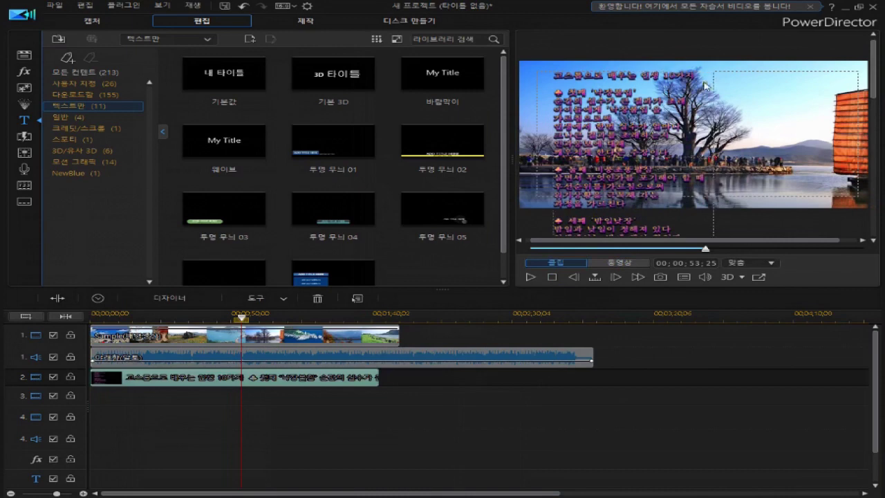
left_click(703, 133)
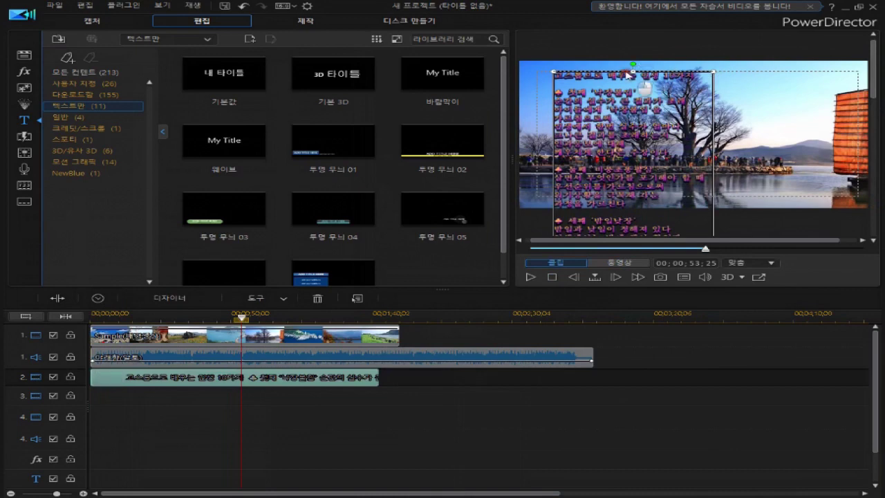
left_click(630, 75)
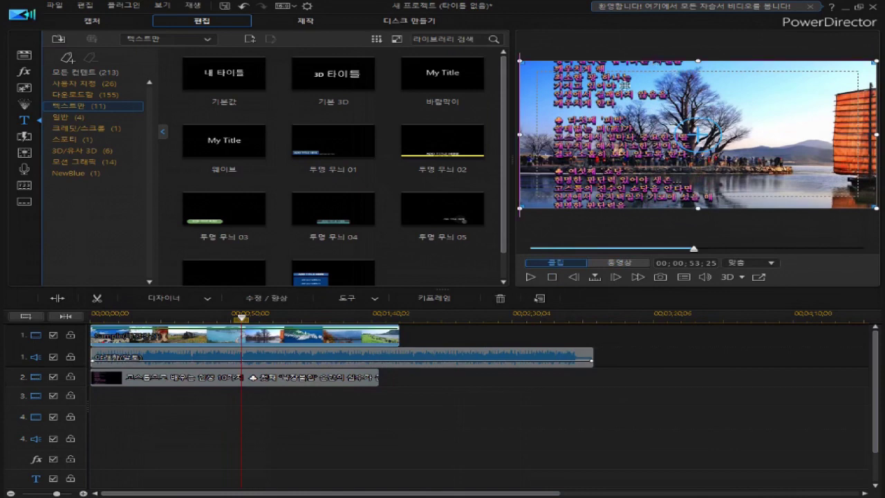
left_click(257, 380)
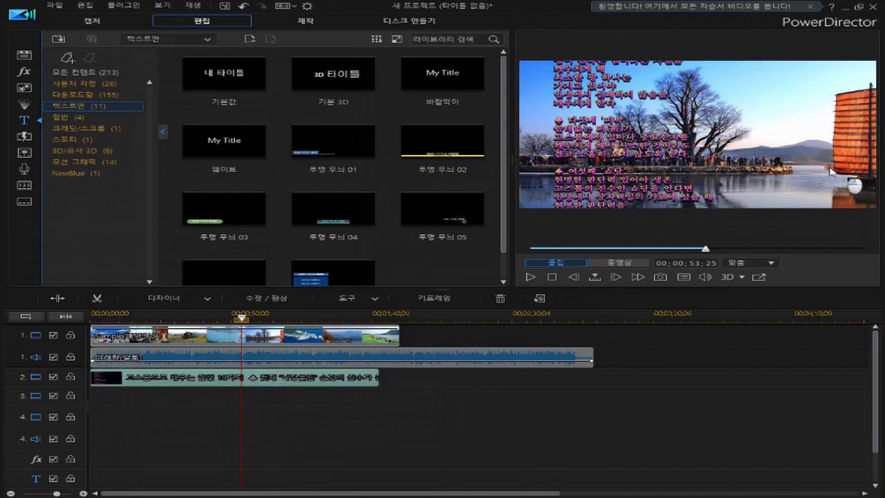
left_click(653, 158)
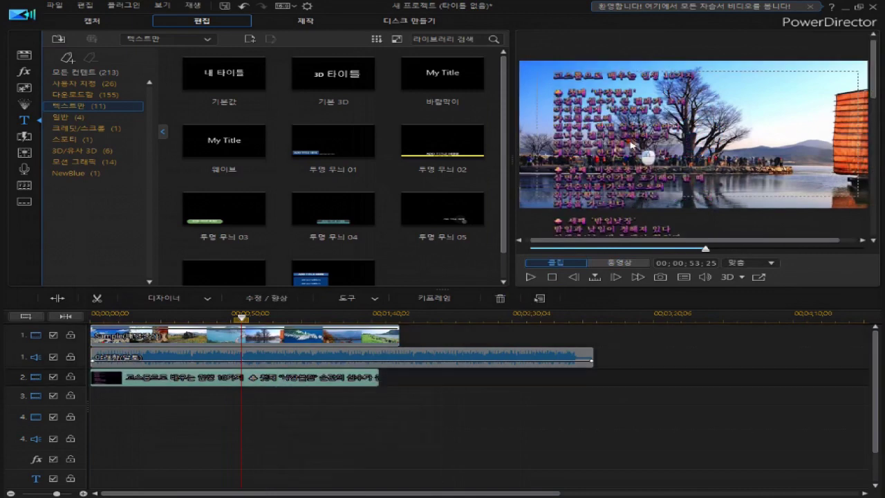
left_click(634, 108)
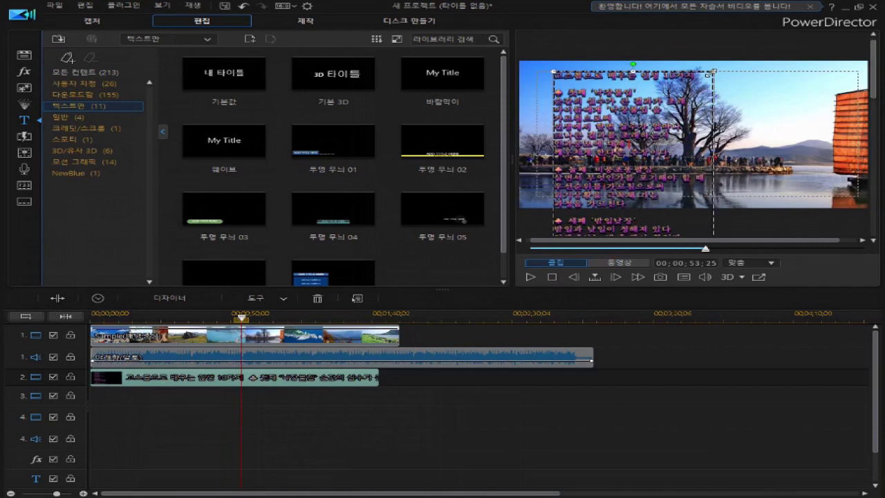
left_click(788, 75)
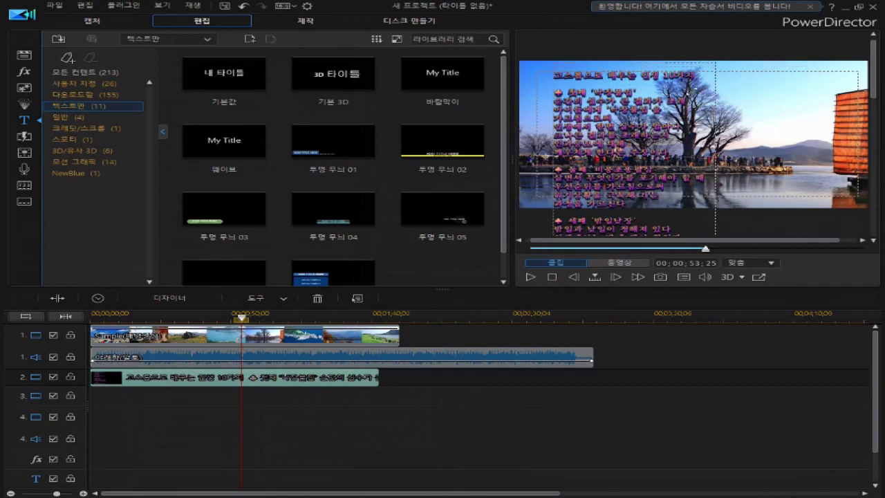
left_click(698, 151)
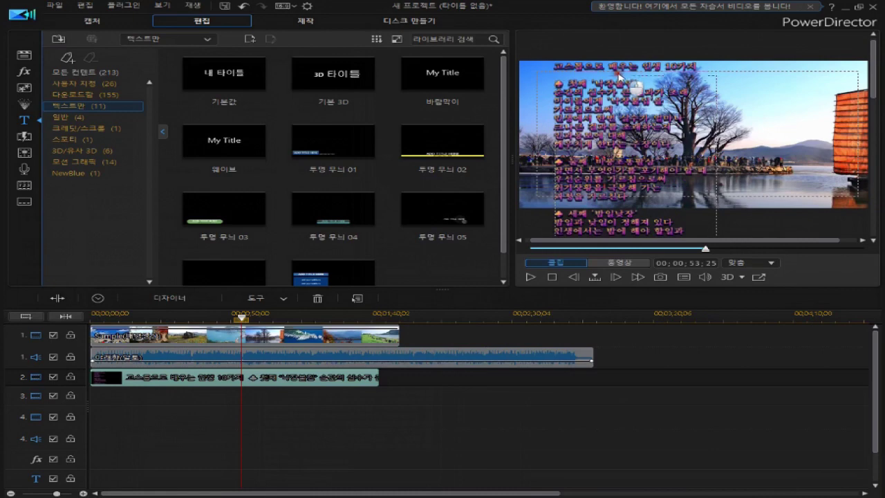
left_click_drag(624, 70, 624, 88)
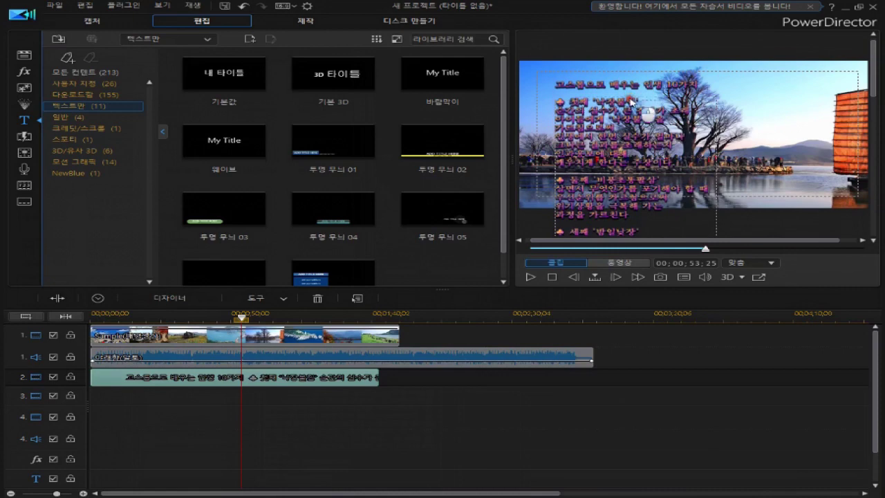
left_click(723, 127)
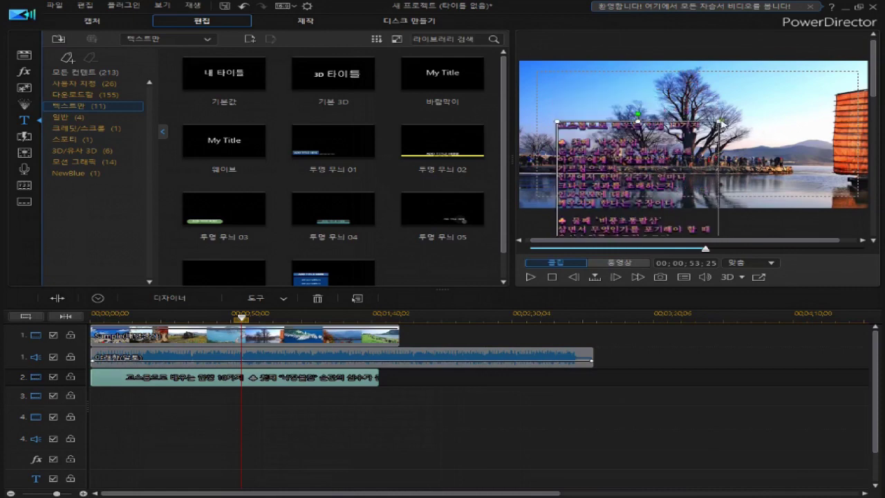
left_click(724, 125)
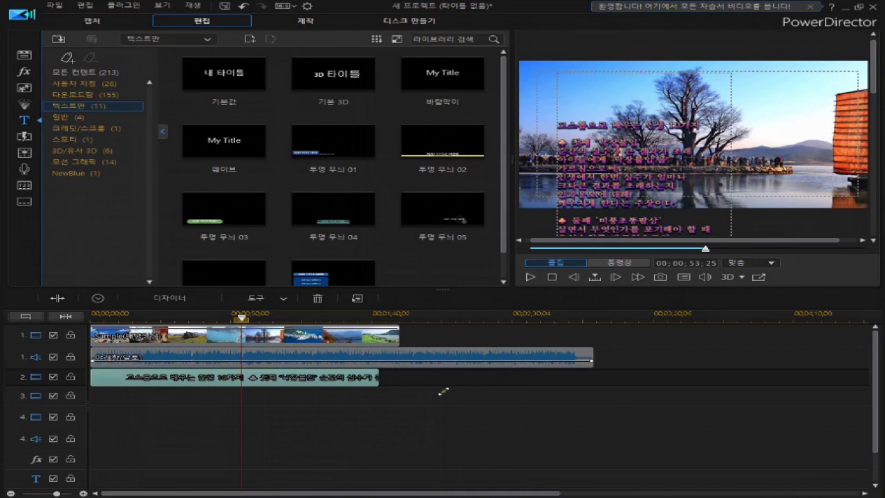
Extend the title clip on track 2 to end at 00;02;20;08.
left_click(266, 376)
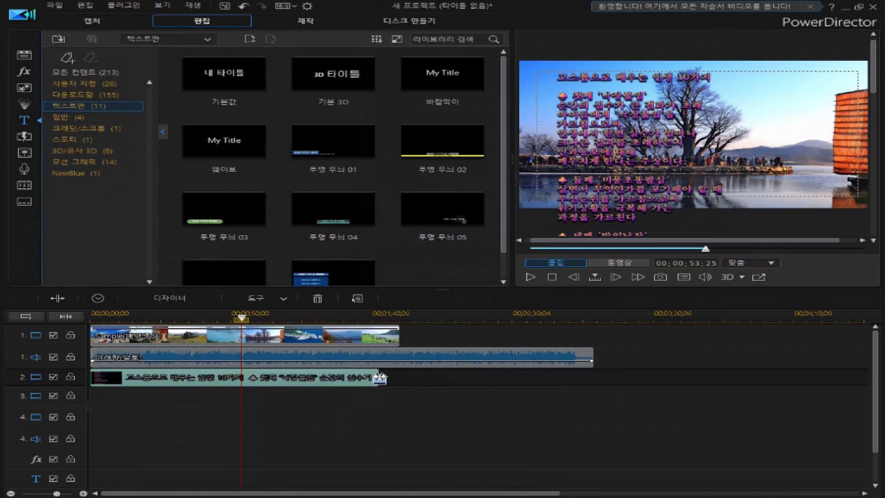
left_click_drag(380, 377, 484, 386)
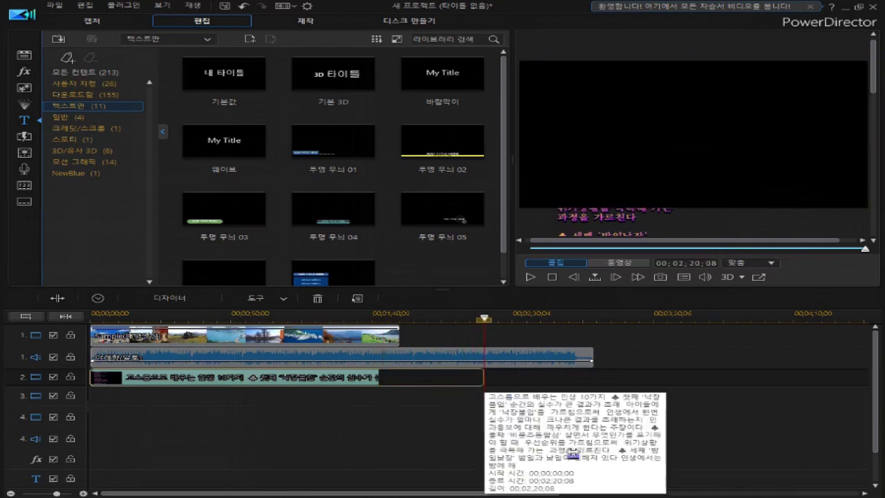
left_click(449, 434)
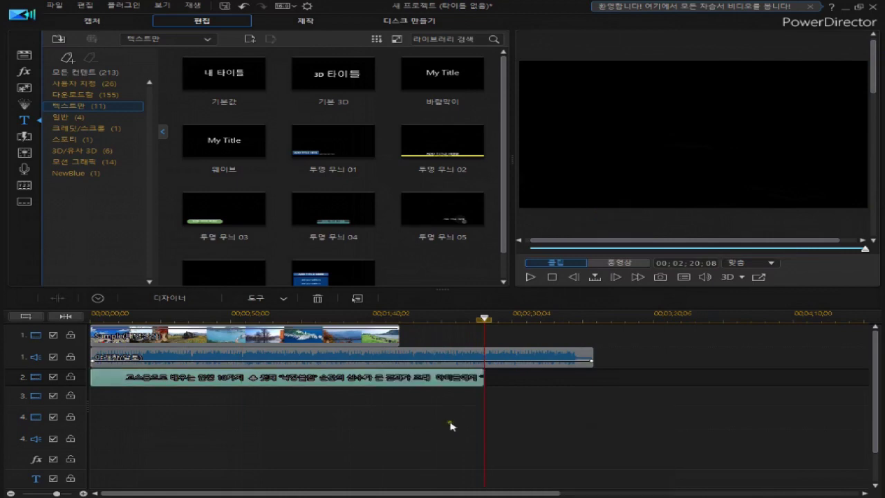
Stretch the Sample(배경영상) background clip on track 1 to 00;02;20;08, matching the title clip's end.
key("Home")
left_click(399, 340)
left_click(399, 335)
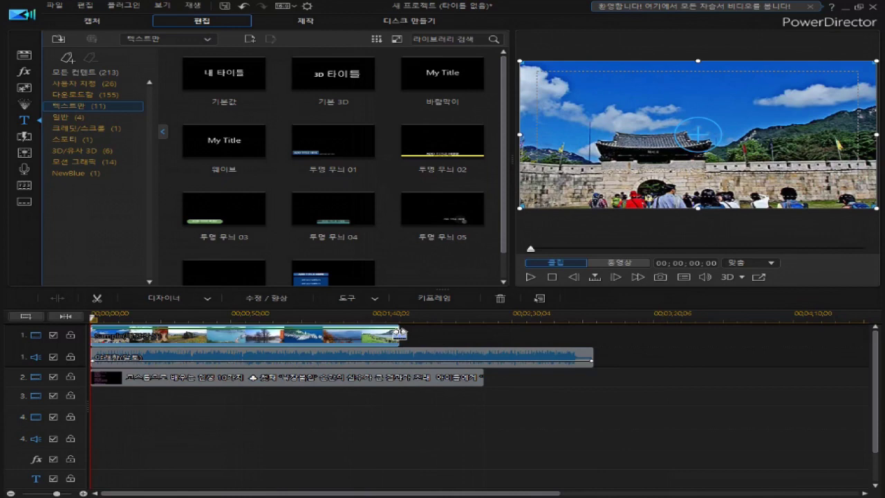
left_click_drag(400, 333, 477, 348)
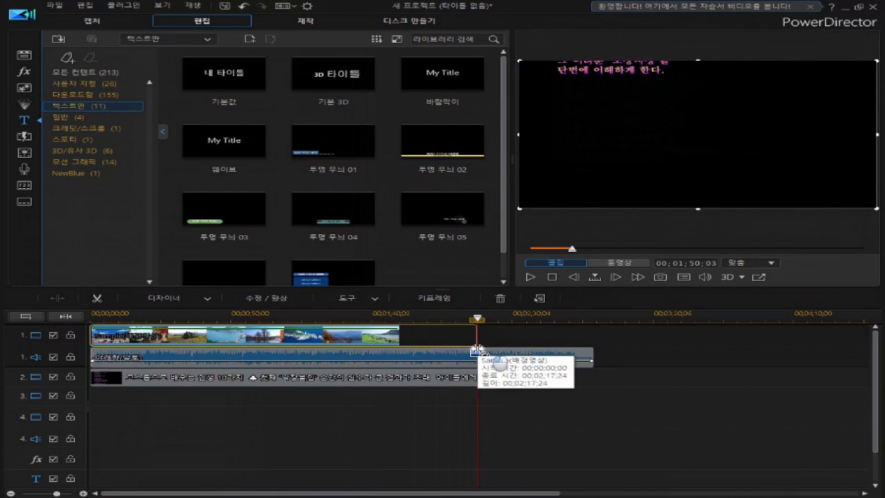
left_click_drag(477, 348, 484, 345)
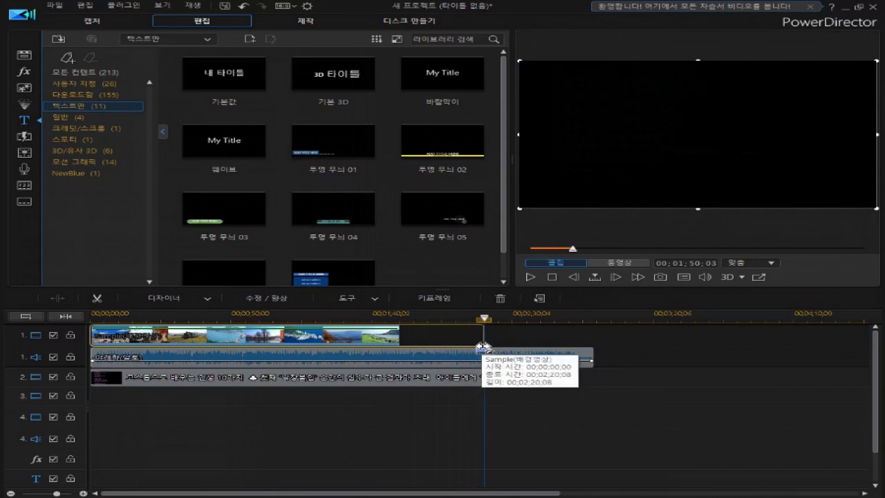
left_click_drag(484, 346, 483, 345)
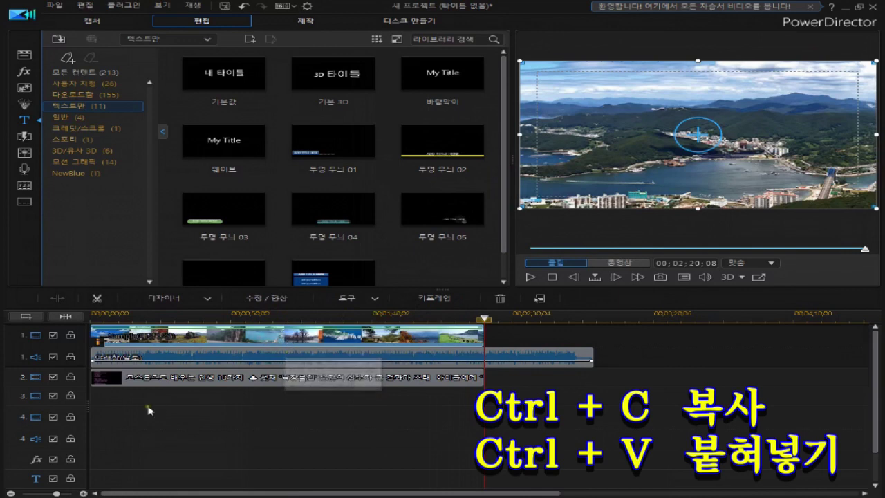
Play the whole movie from the start to check the stretched title and background, and stop playback.
left_click(618, 264)
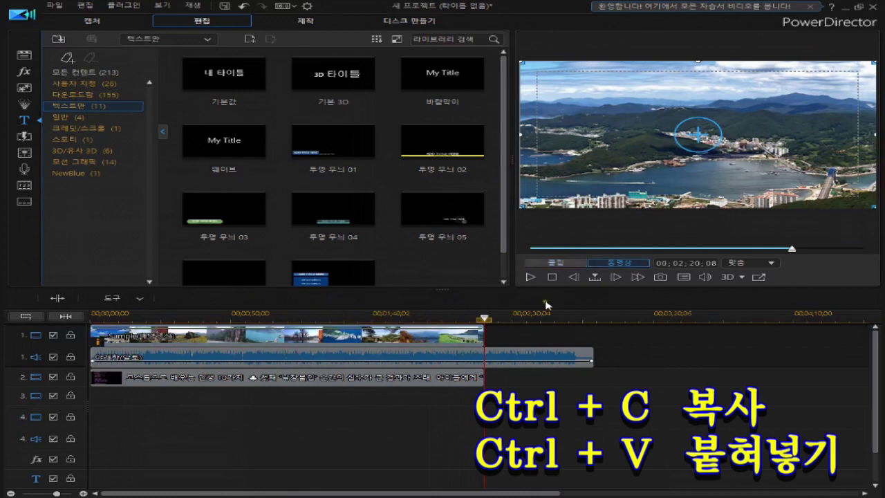
left_click(557, 279)
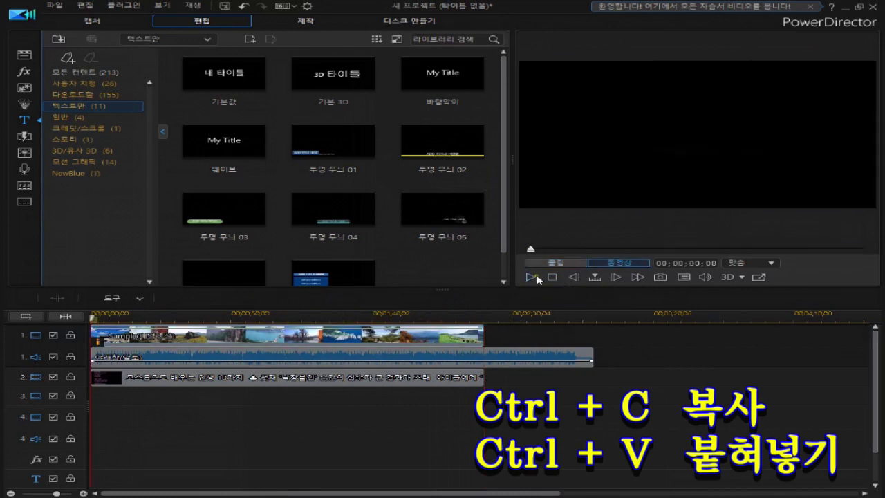
left_click(537, 279)
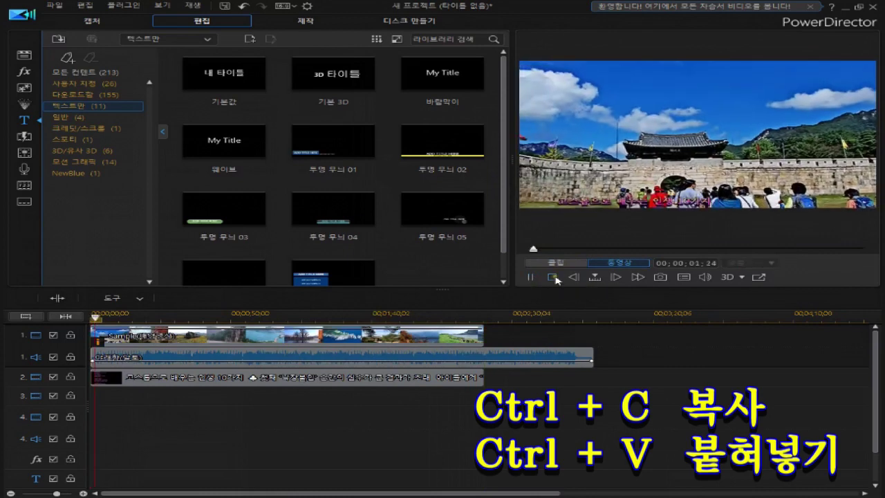
left_click(552, 278)
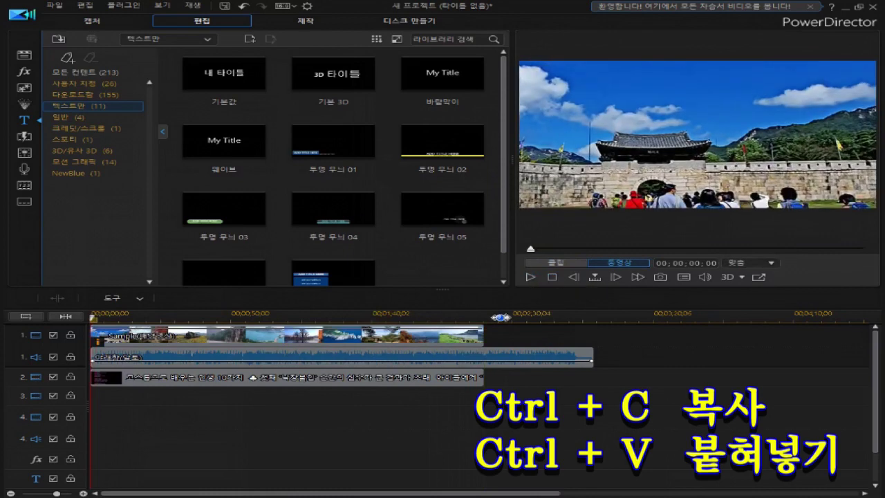
Paste a copy of the Sample(배경영상) clip onto track 3 at the start of the timeline.
left_click(106, 400)
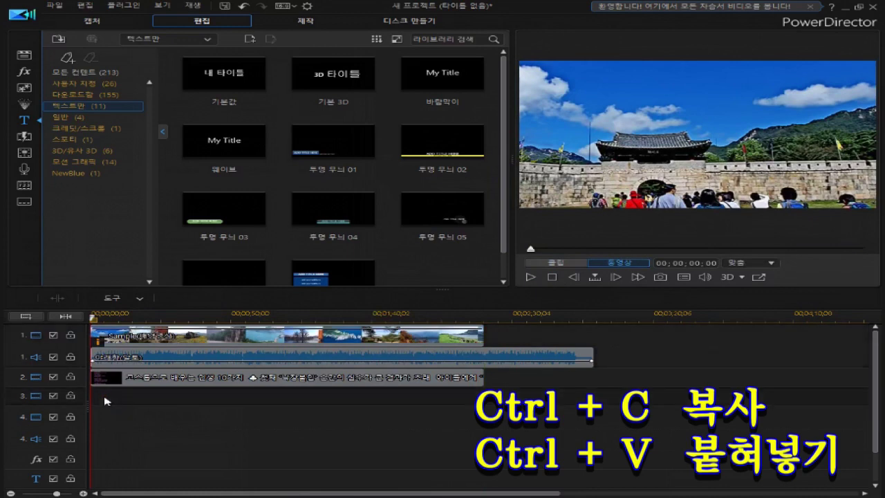
key("ctrl+v")
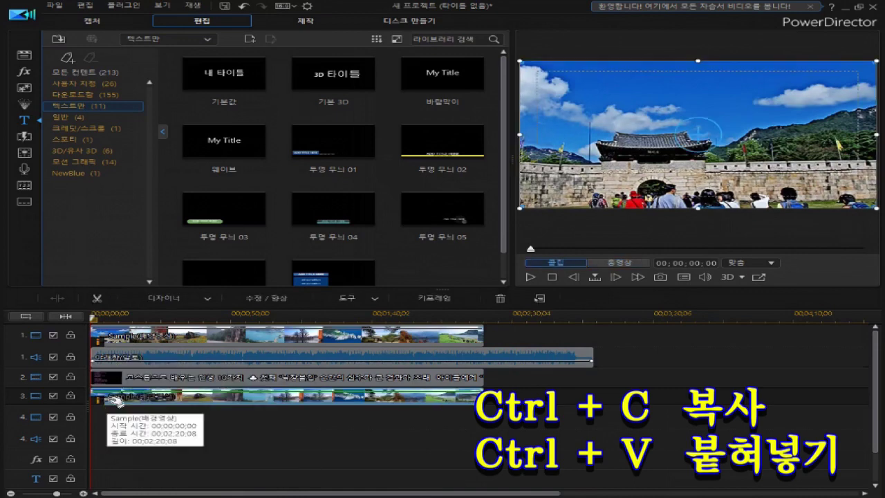
Open the Sample(배경영상) copy on track 3 in the Mask Designer and apply the plain rectangle mask.
left_click(235, 397)
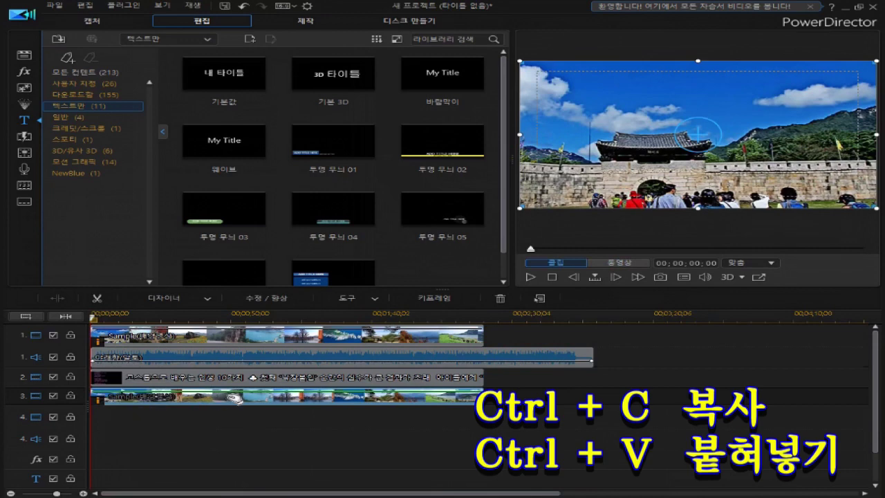
left_click(235, 397)
left_click(209, 300)
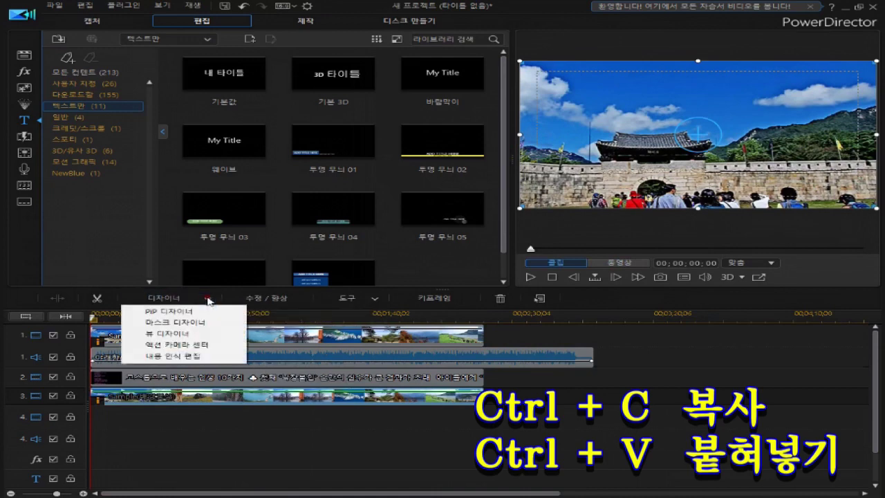
left_click(198, 322)
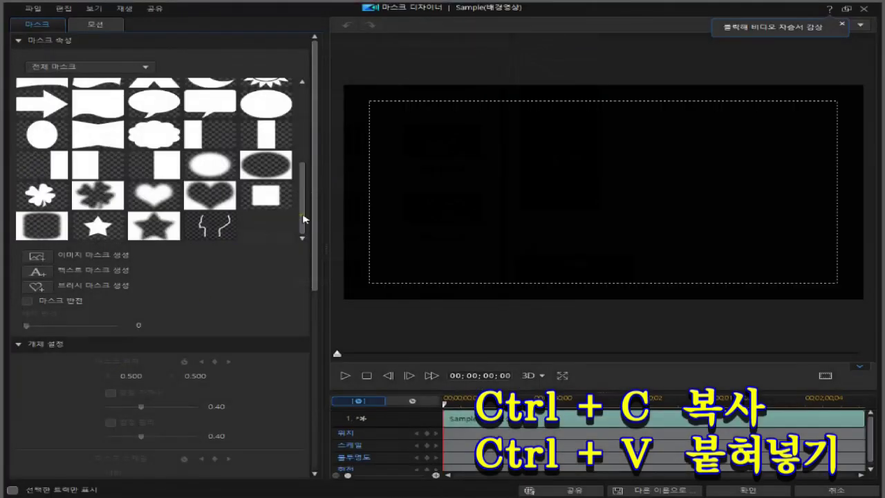
left_click_drag(304, 219, 300, 90)
left_click(105, 98)
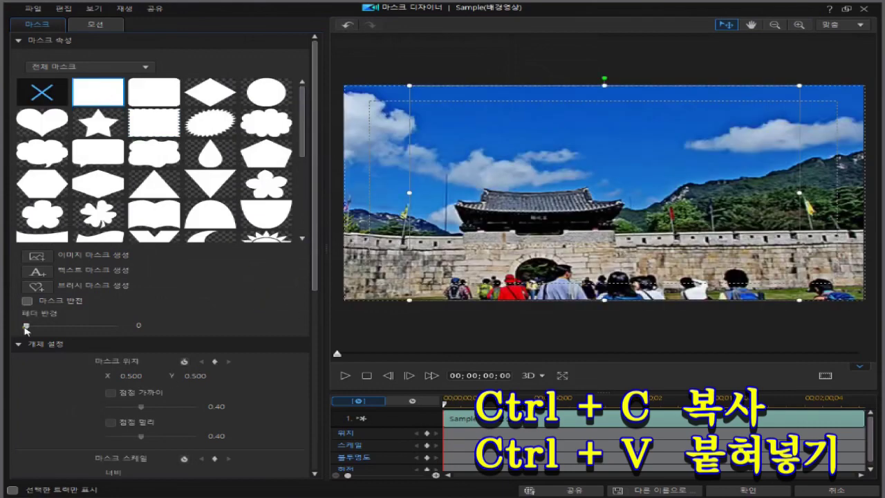
Set the rectangle mask's feather radius to 5.
left_click_drag(25, 329, 140, 338)
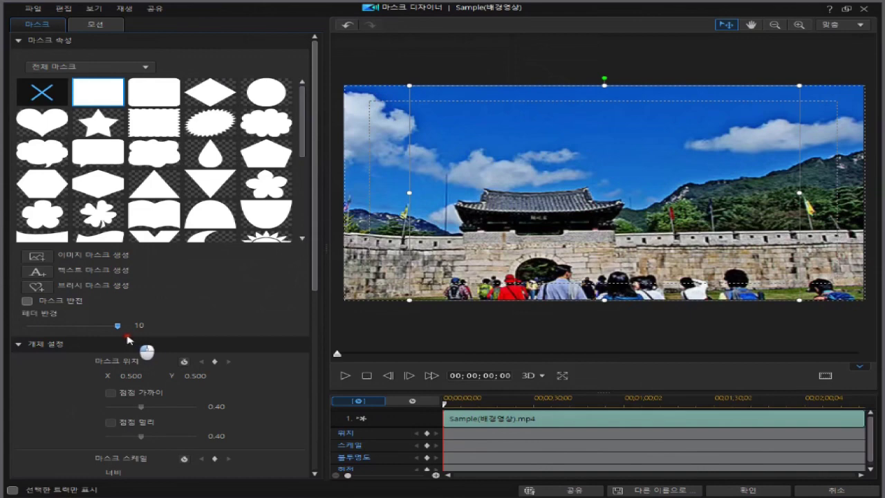
left_click_drag(116, 334, 96, 331)
left_click_drag(90, 330, 74, 332)
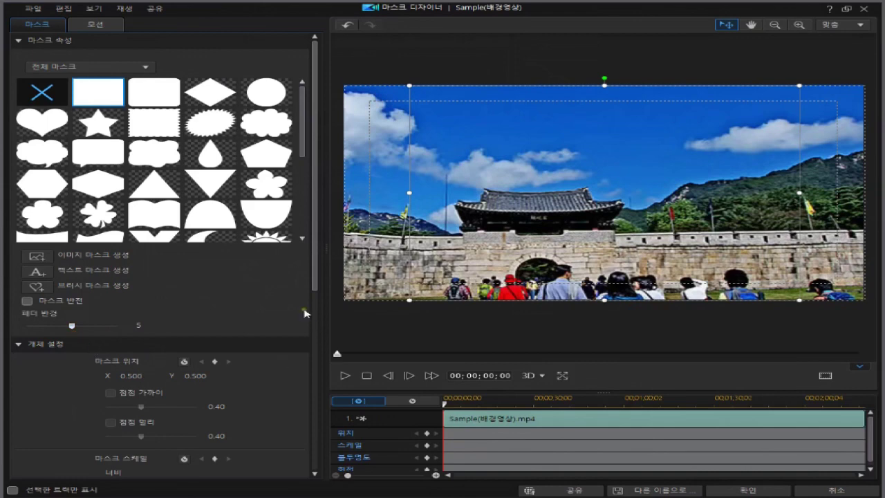
Unlock the mask's aspect ratio and raise its lower edge into the sky, reducing the mask height to about 0.223.
left_click(315, 282)
left_click_drag(315, 282, 326, 413)
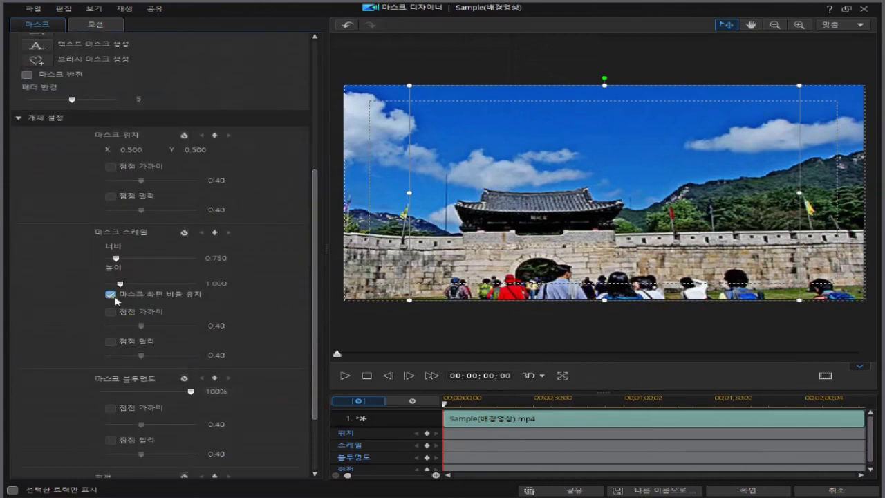
left_click(112, 296)
left_click(604, 300)
left_click_drag(604, 300, 598, 132)
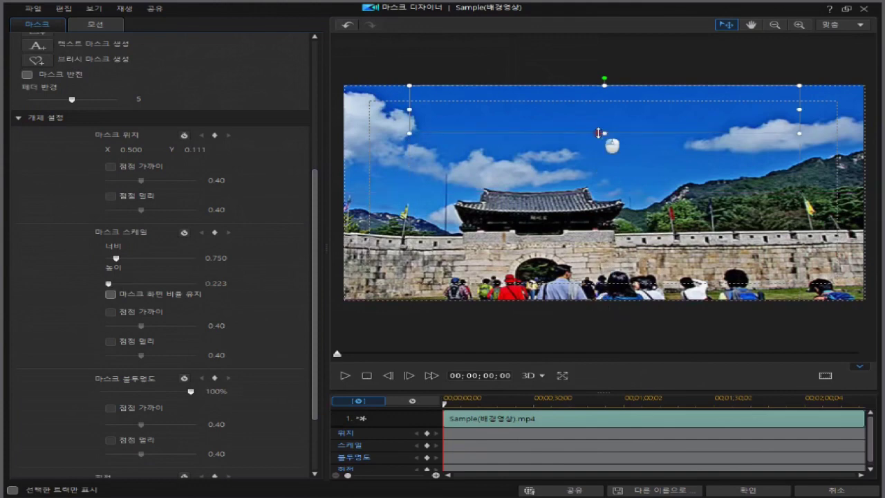
Widen the mask to about 1.165, extend it above the frame to a height of about 0.443, and apply the mask.
left_click_drag(409, 133, 231, 133)
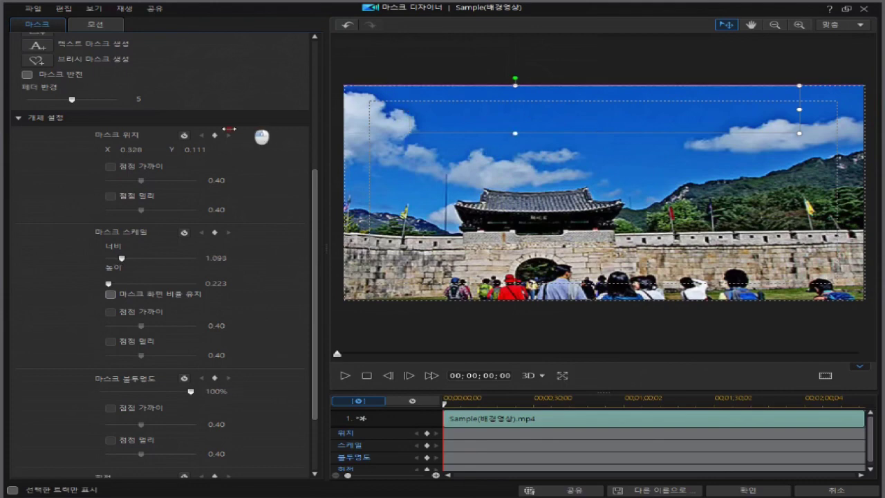
left_click(797, 109)
left_click_drag(798, 110, 837, 110)
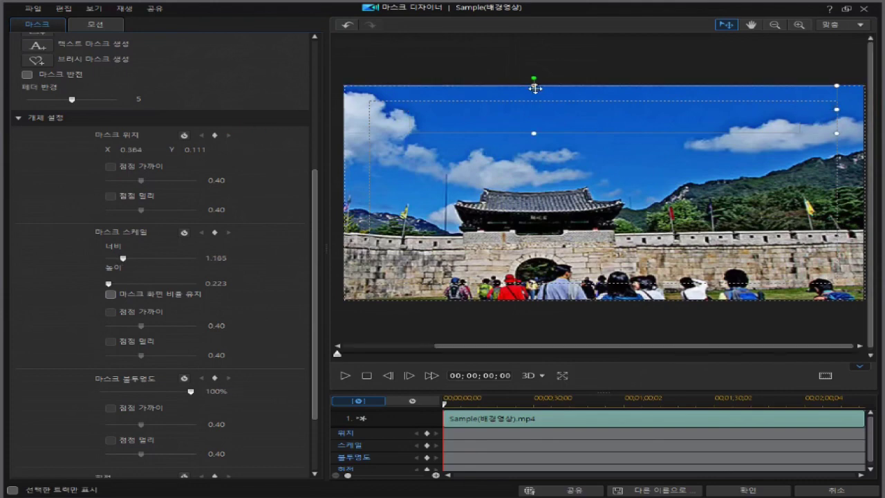
left_click_drag(533, 85, 534, 42)
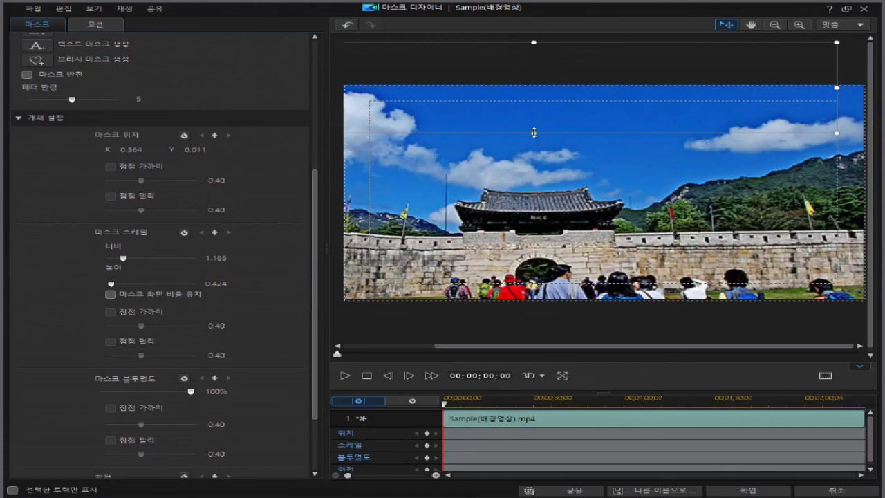
left_click_drag(534, 132, 533, 137)
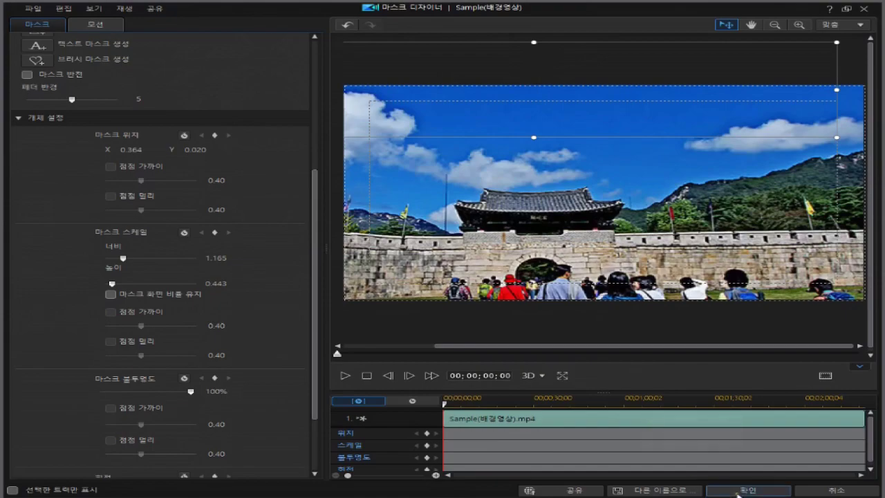
left_click(738, 492)
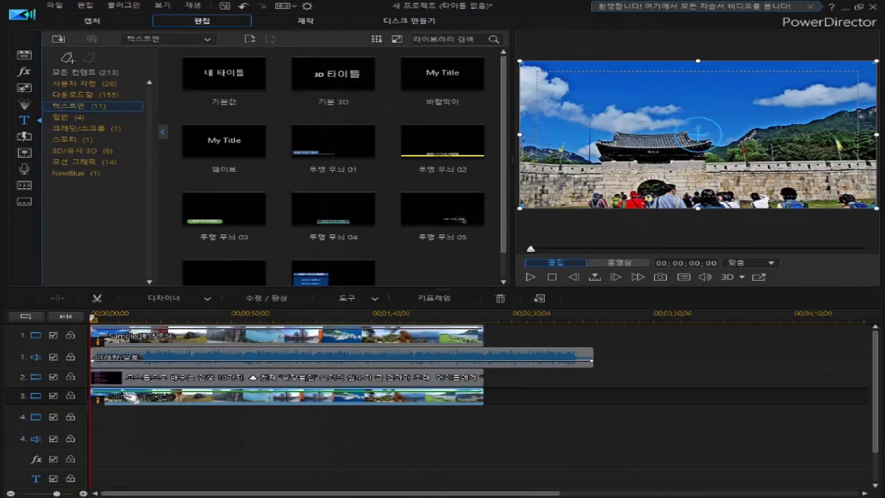
Paste a copy of the masked background clip onto track 4 at the timeline start and open it in the Mask Designer.
left_click(109, 425)
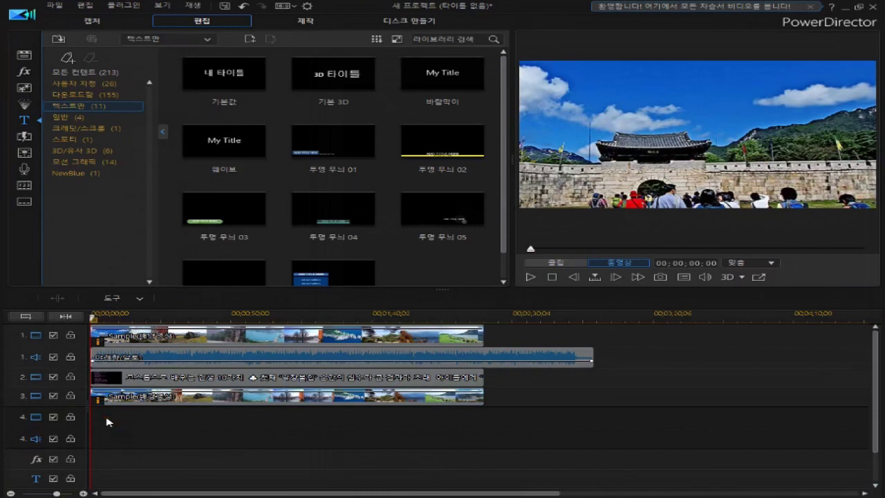
key("ctrl+v")
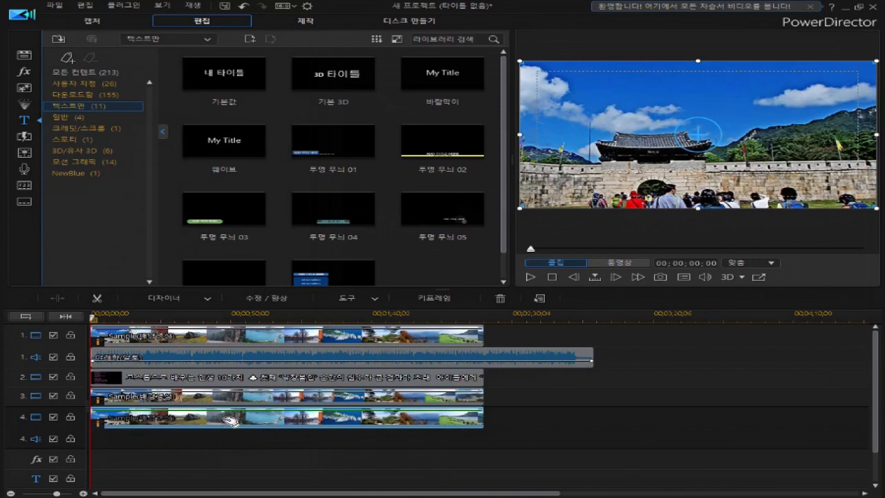
left_click(212, 302)
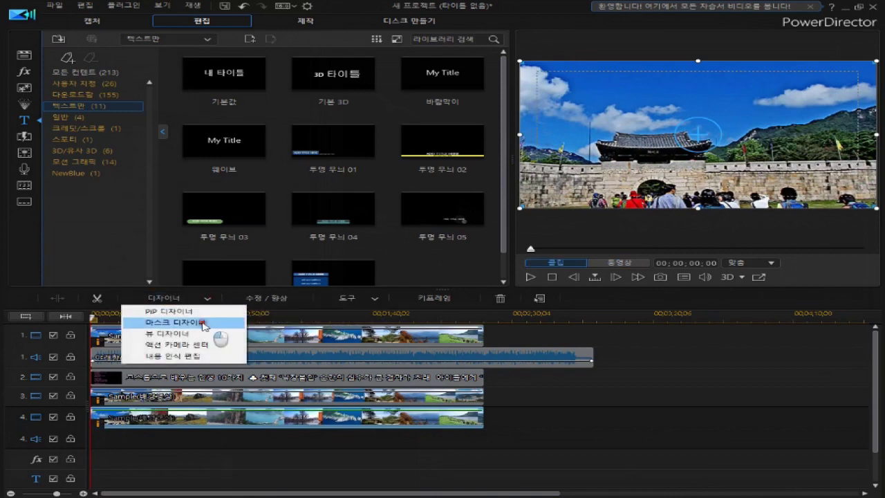
left_click(204, 323)
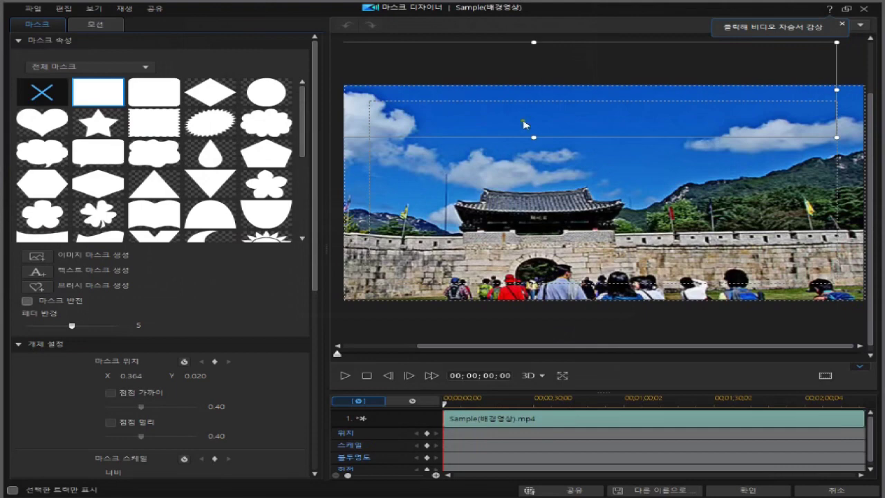
Move the track 4 clip's mask down over the frame's lower part, to about X 0.359, Y 0.925, and apply it.
left_click(530, 133)
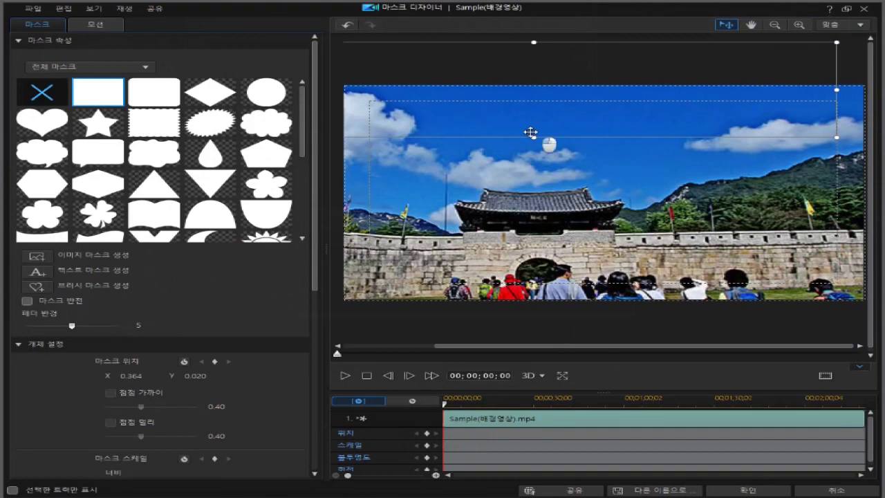
left_click_drag(530, 132, 527, 329)
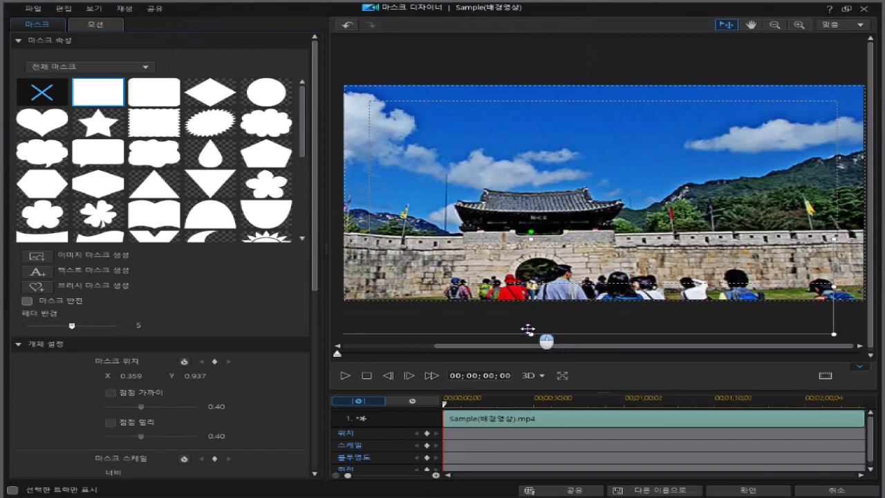
left_click_drag(527, 329, 527, 327)
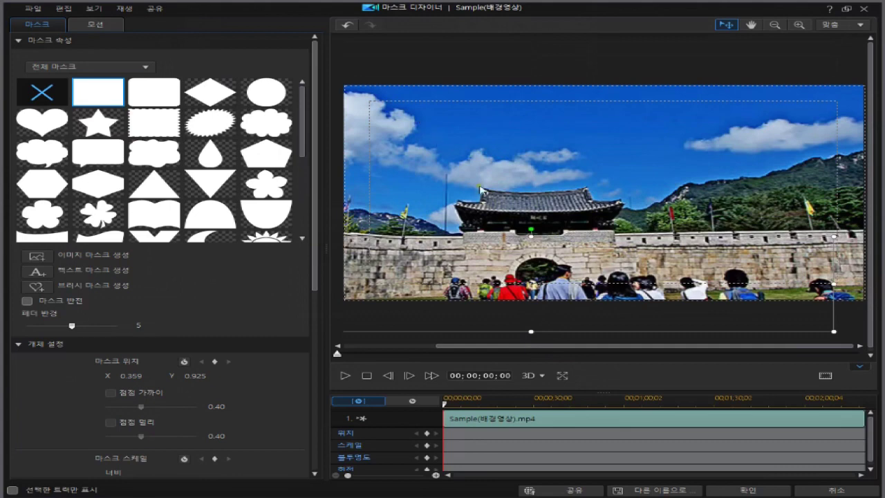
left_click(752, 492)
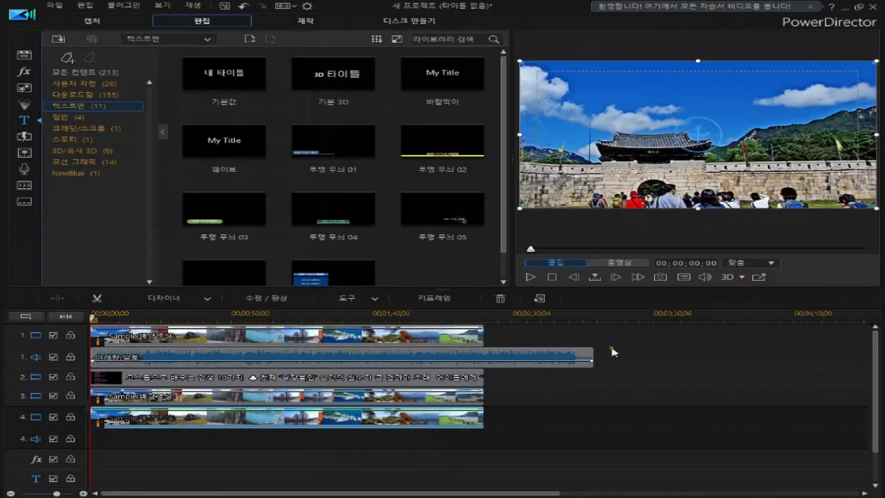
Play the whole movie from the start to check the masked title scroll area, and stop playback.
left_click(609, 263)
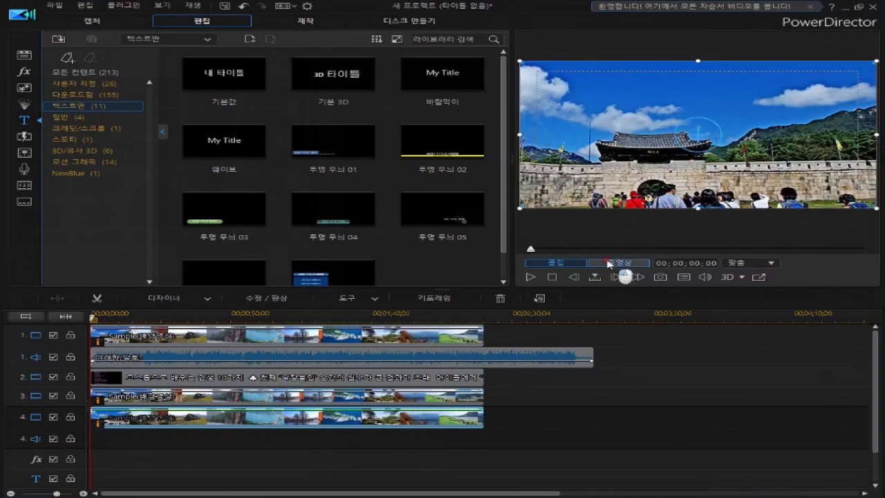
left_click(551, 279)
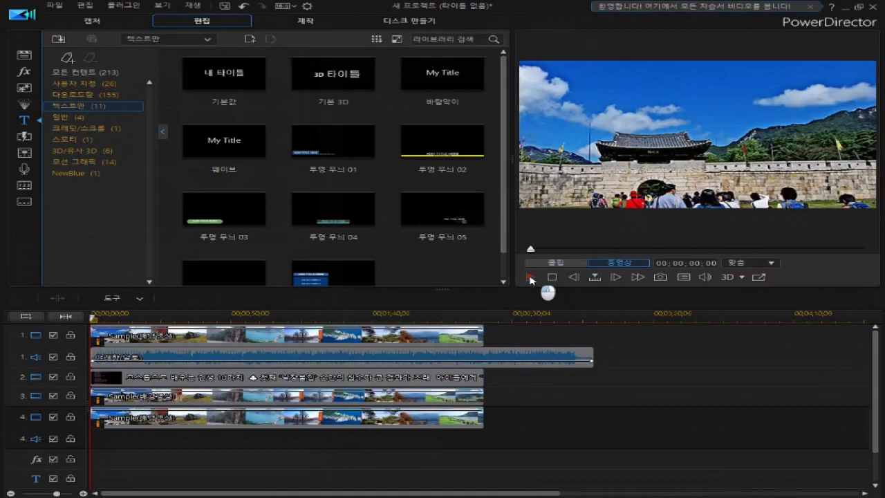
left_click(530, 277)
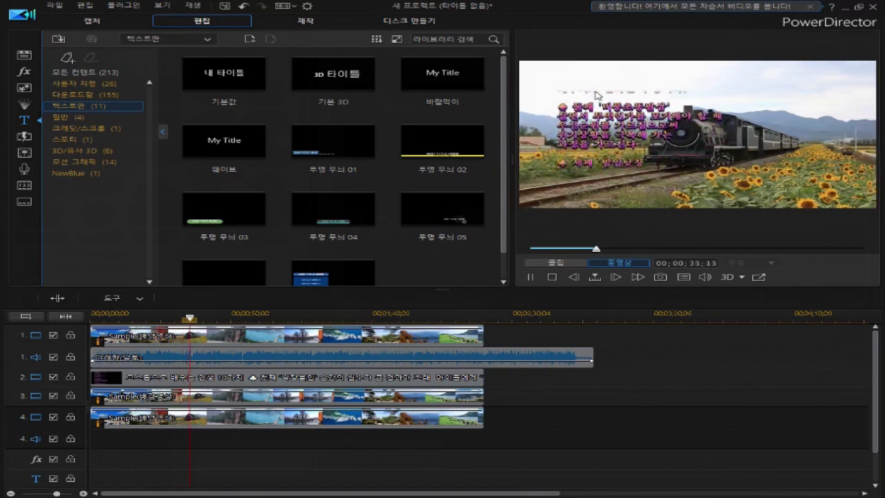
left_click(550, 277)
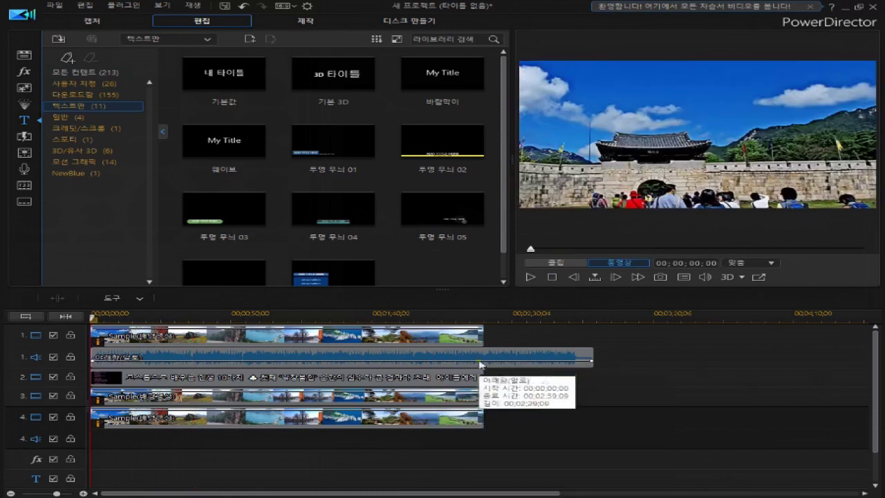
Split the music clip at 00;02;20;08, where the video clips end, and delete the leftover part.
left_click(483, 317)
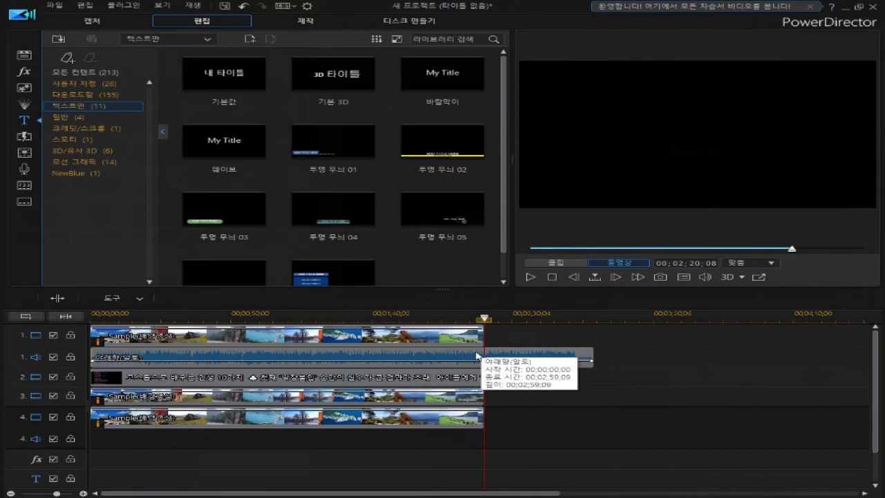
left_click(477, 356)
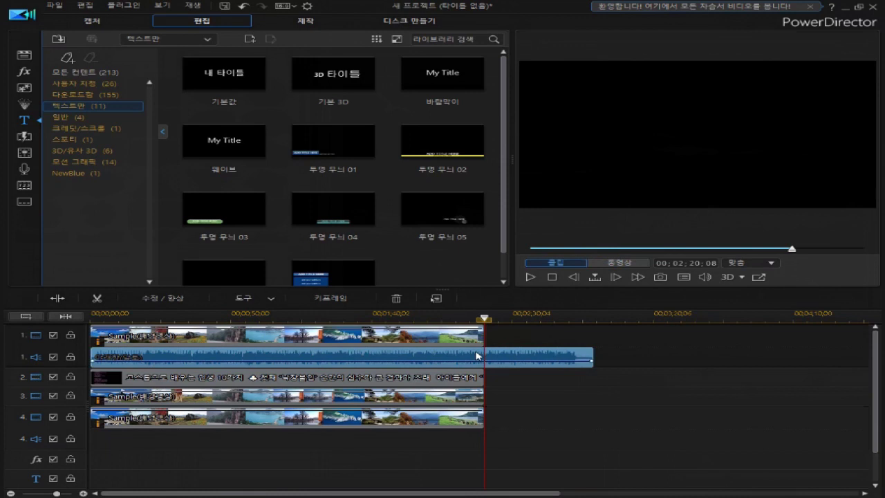
right_click(477, 356)
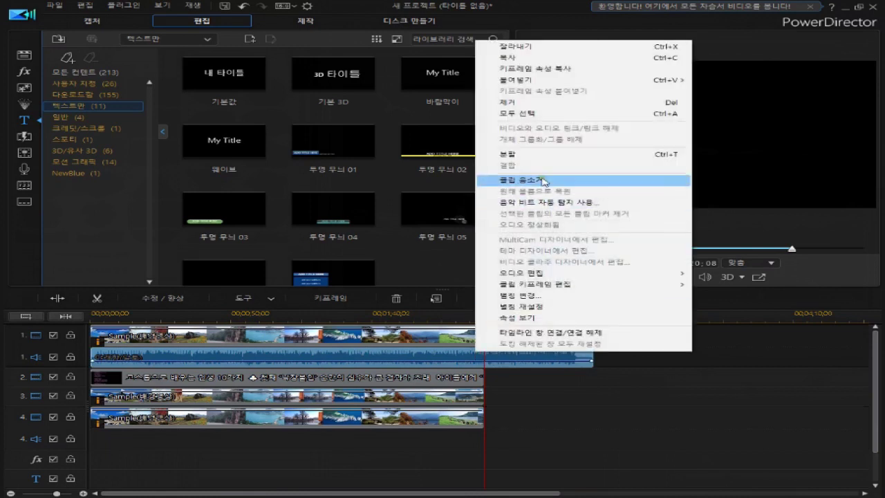
left_click(532, 159)
left_click(538, 359)
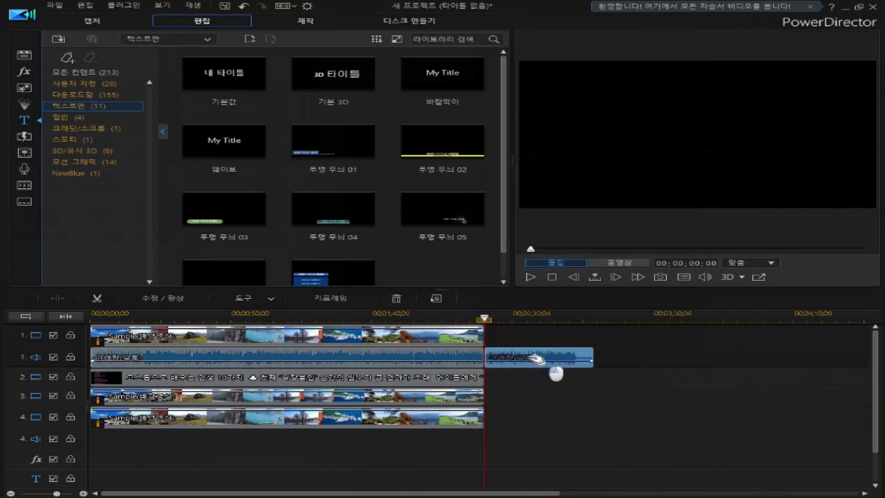
left_click_drag(538, 359, 607, 358)
left_click_drag(639, 358, 547, 358)
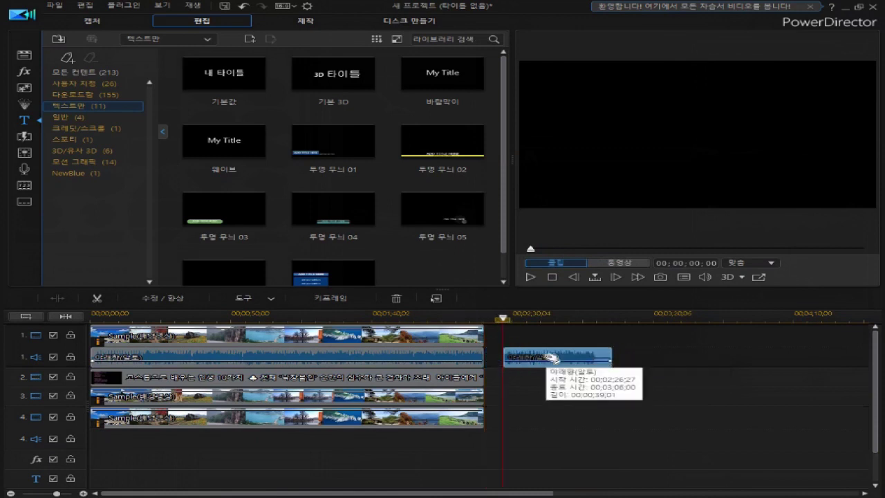
key("Delete")
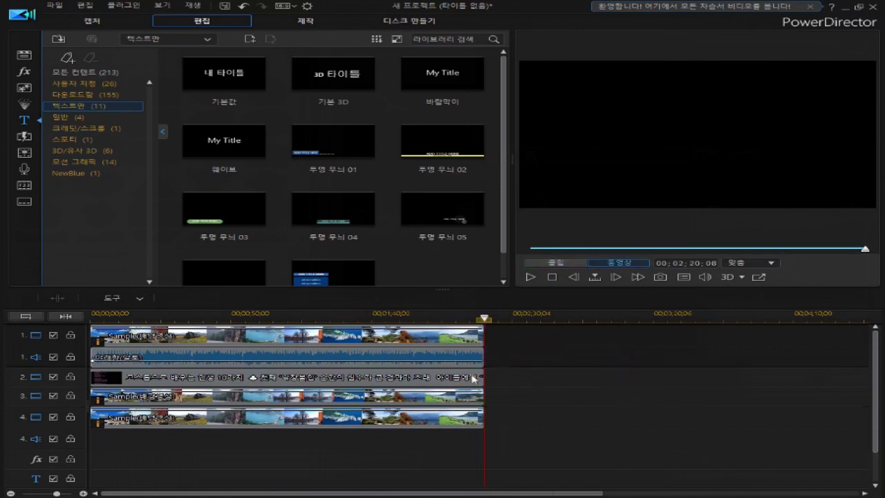
Fade out the music with volume keyframes, holding 0.0 dB at 00;02;14;11 and dropping to the minimum at 00;02;20;08.
left_click(468, 318)
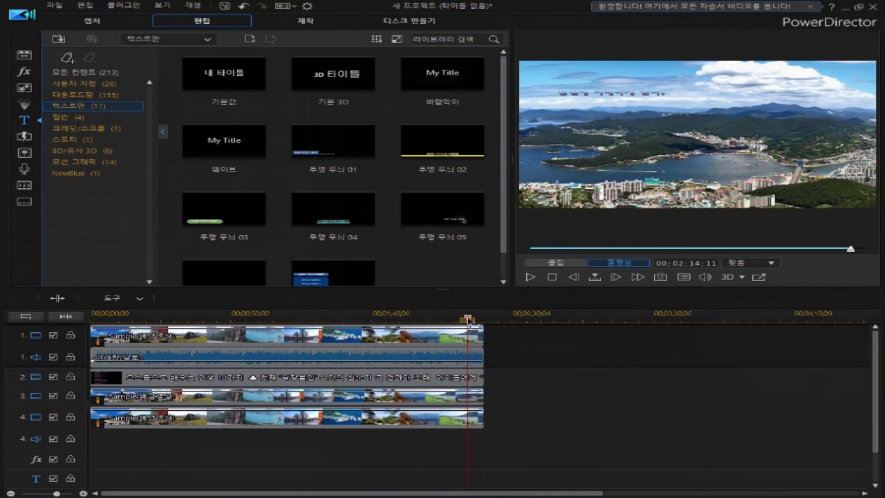
left_click(467, 358)
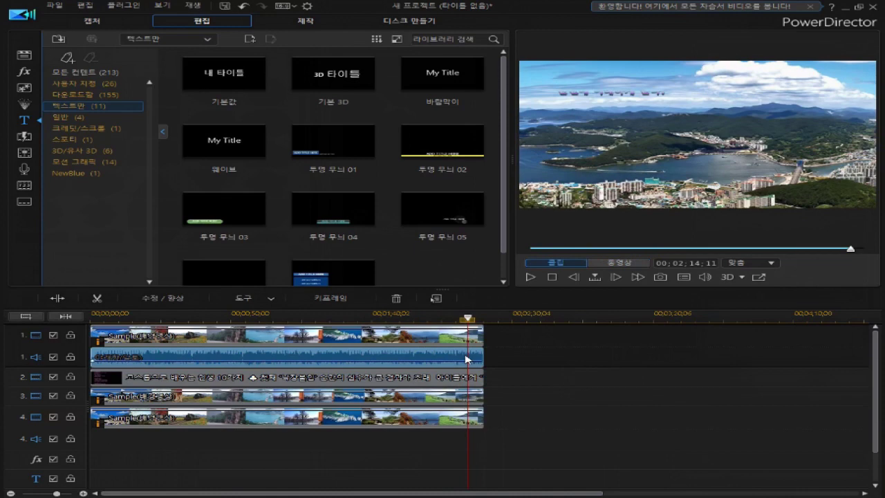
right_click(469, 356)
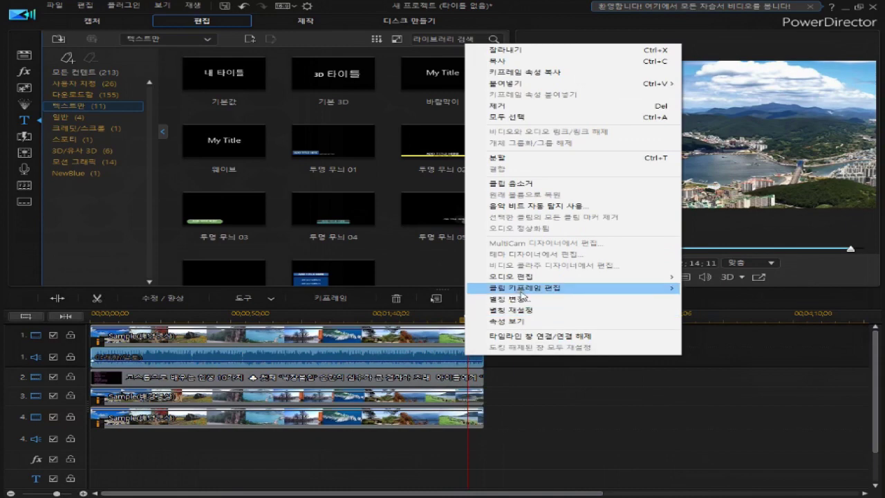
mouse_move(524, 294)
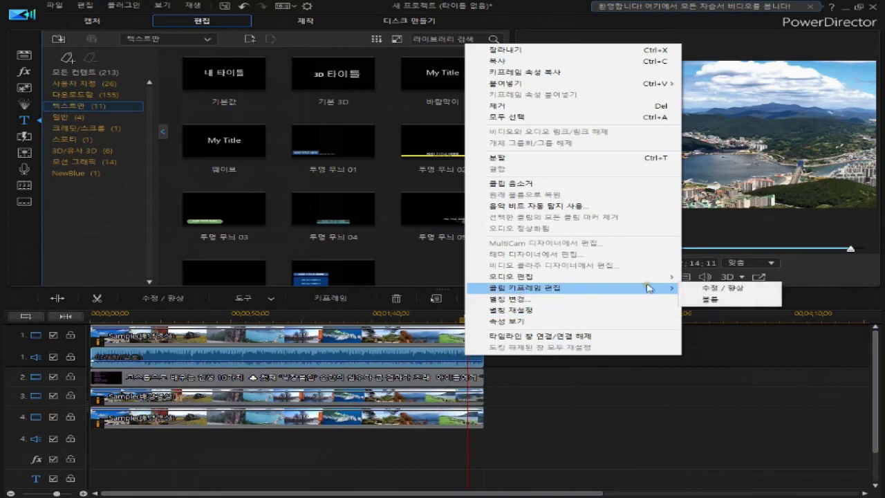
left_click(709, 300)
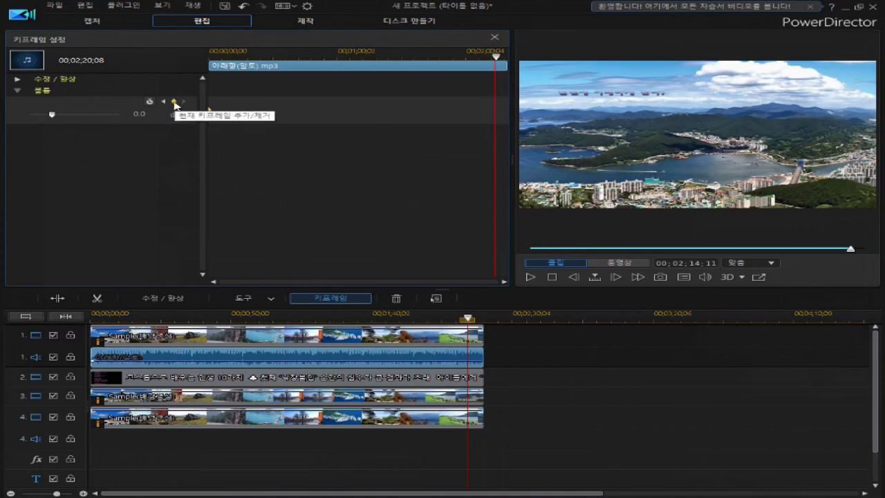
left_click(175, 104)
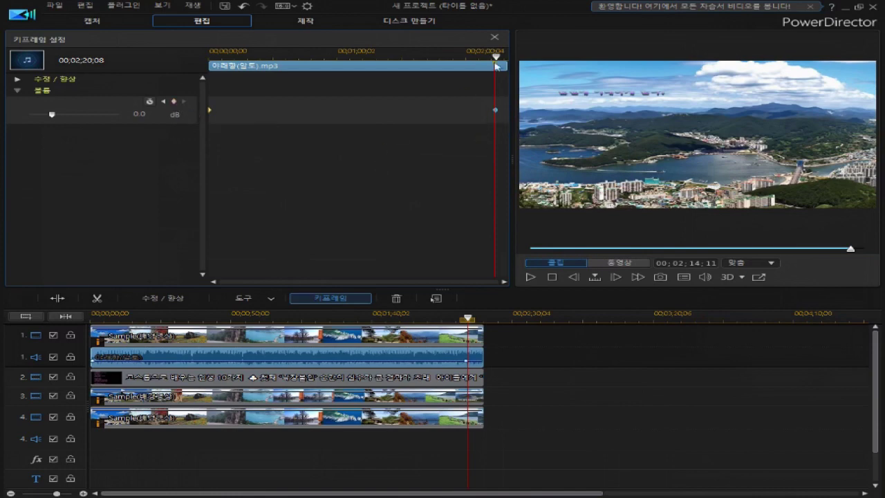
left_click_drag(495, 66, 542, 80)
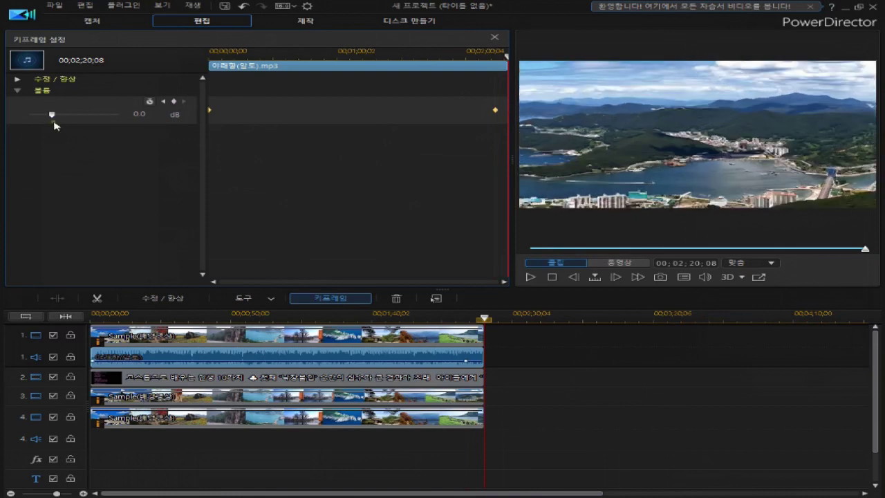
left_click_drag(51, 118, 7, 123)
Play the end of the whole movie to check the music fade-out, and stop playback.
left_click(585, 345)
key("space")
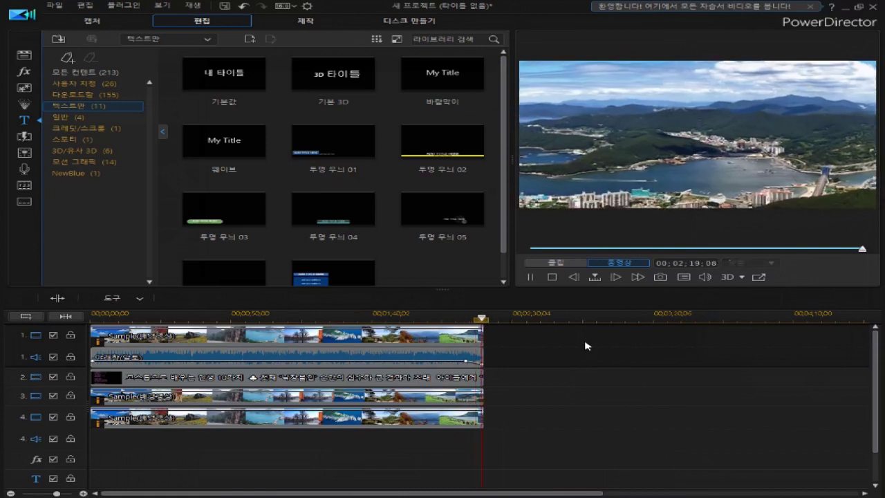
left_click(551, 276)
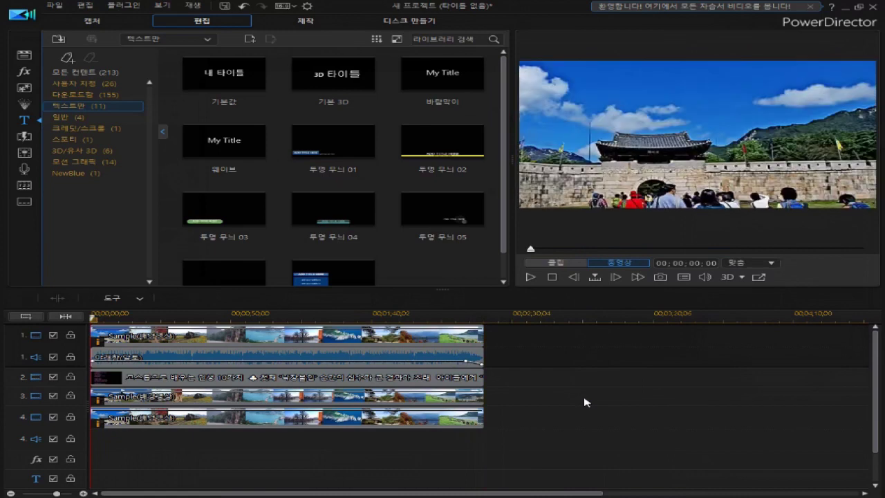